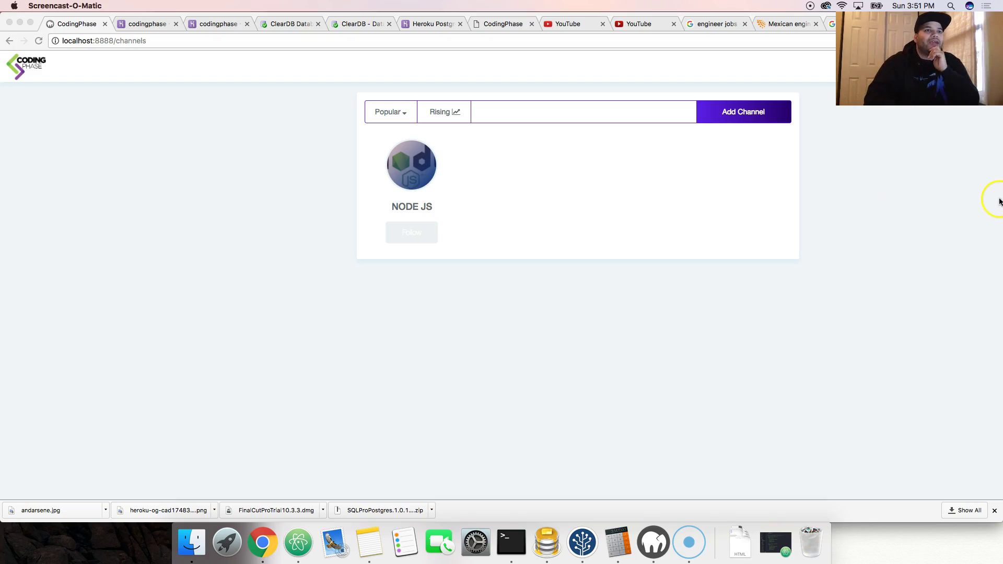
Step: In a narrower window, search Google for 'youtube custom channels' and show image results
drag(999, 199, 631, 220)
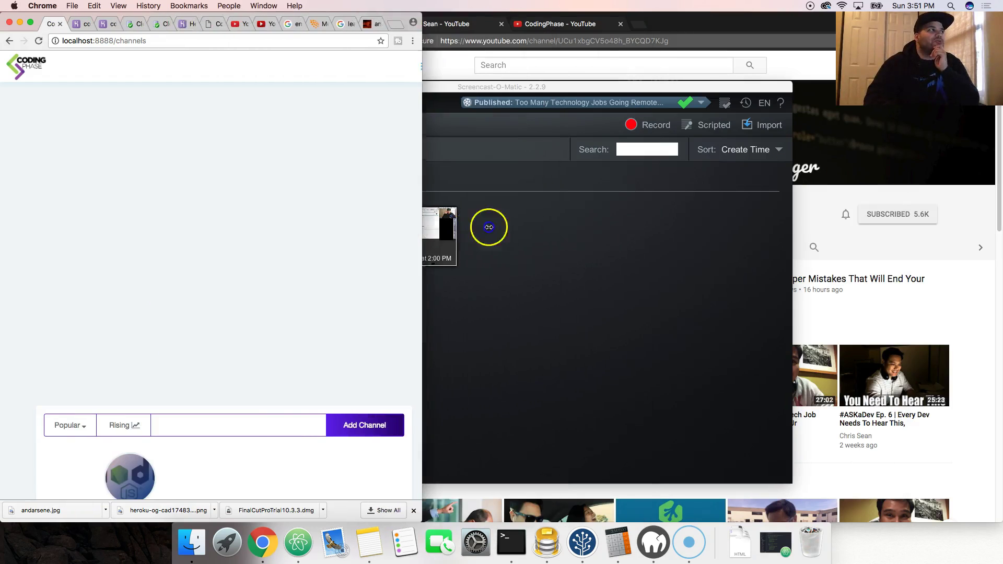
click(605, 24)
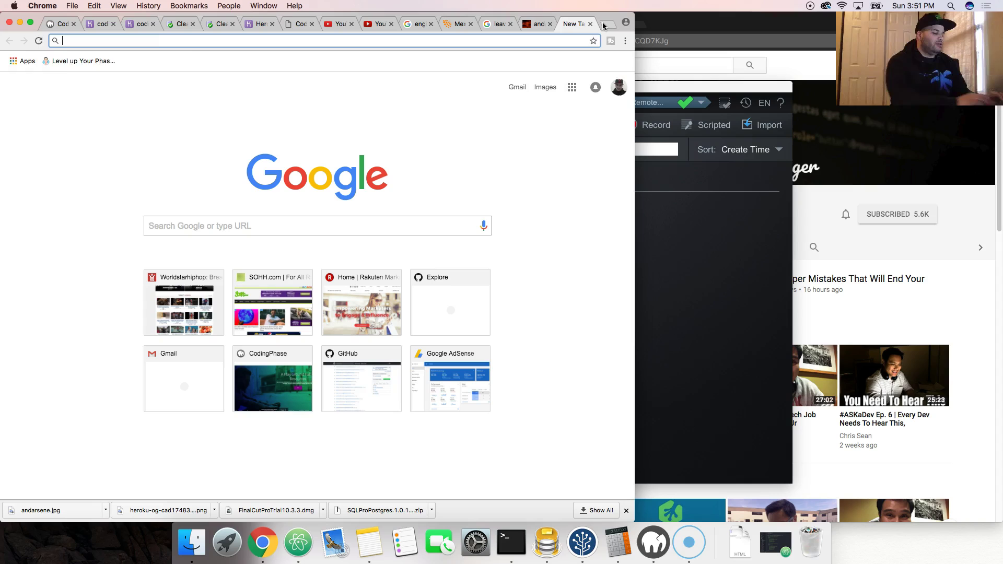
text(youtube custo)
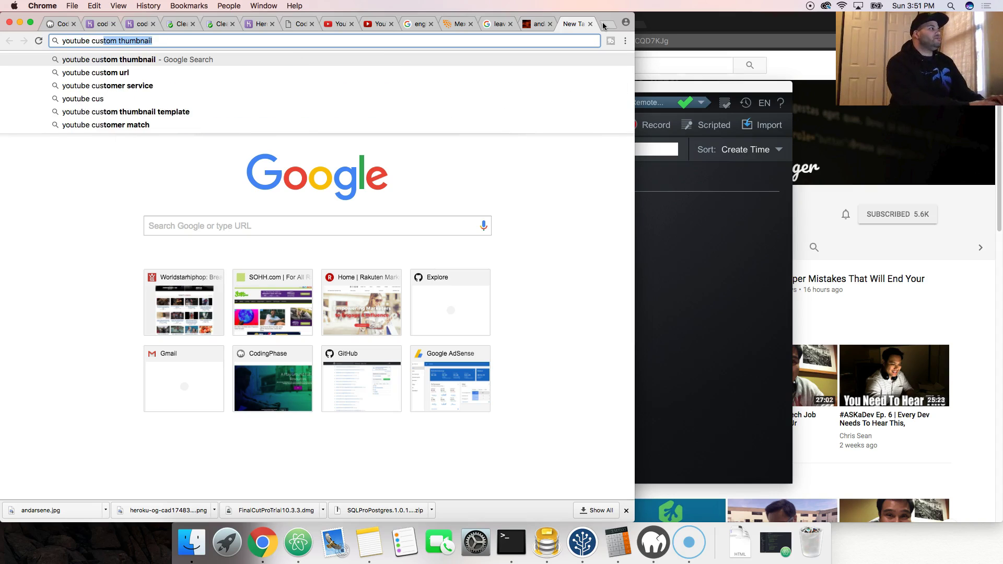
text(m channel )
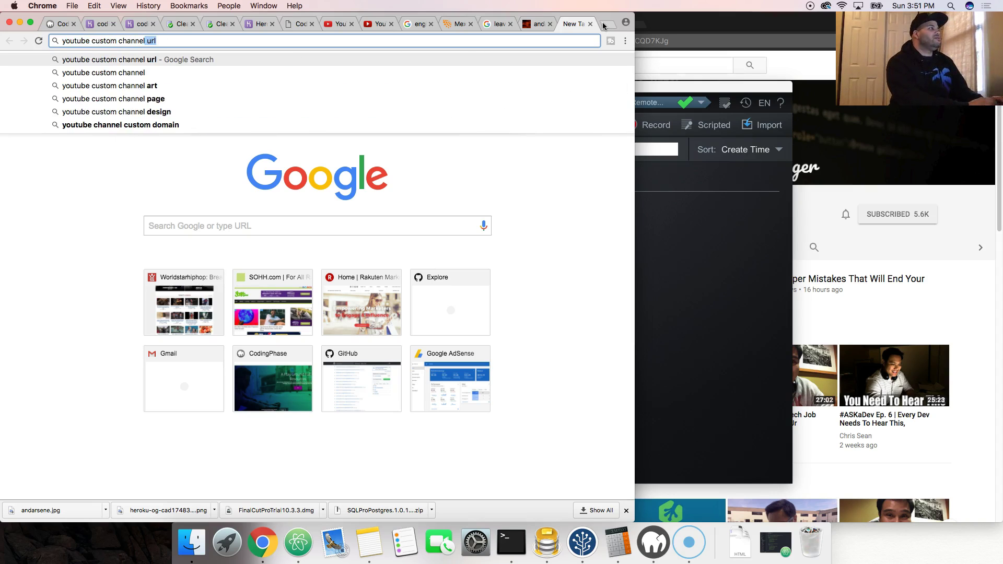
text(s)
key(Return)
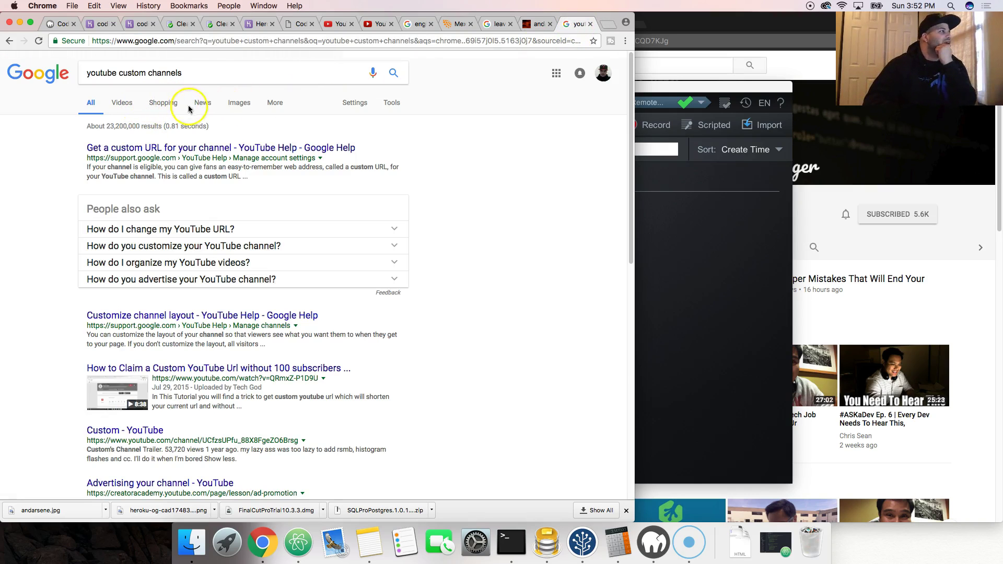
click(239, 102)
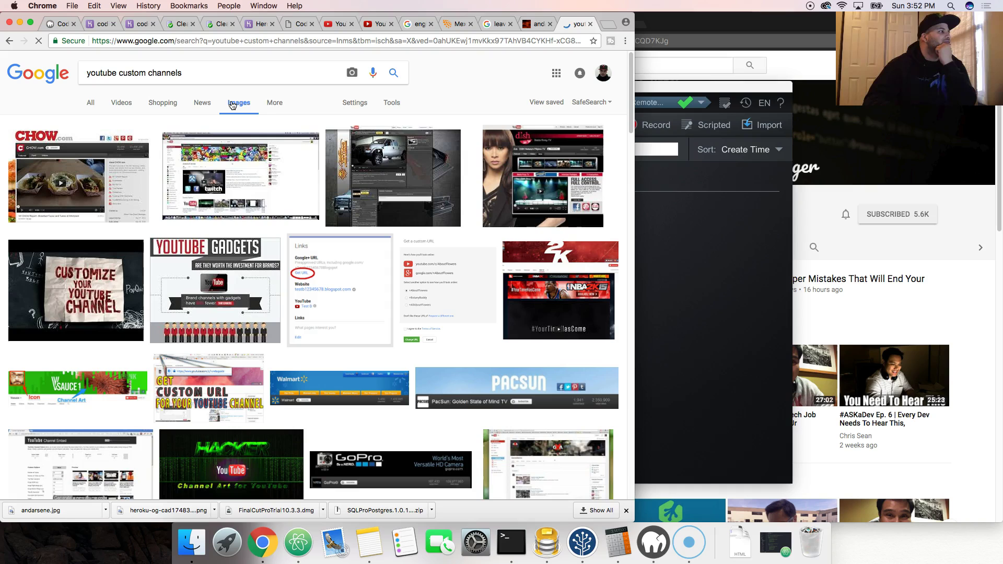
Step: Preview the dish channel page and Crosshairs truck channel design images
click(512, 177)
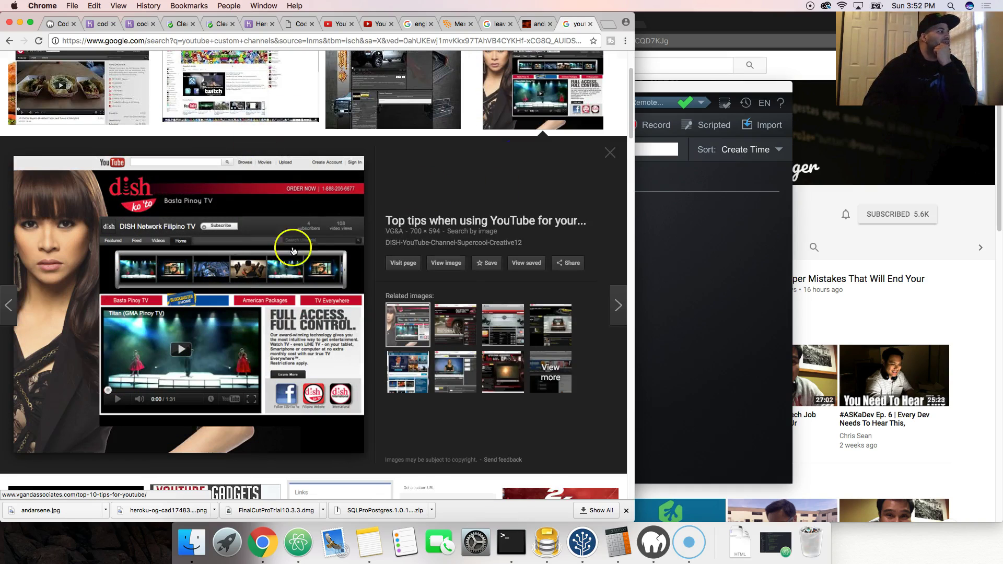
click(392, 90)
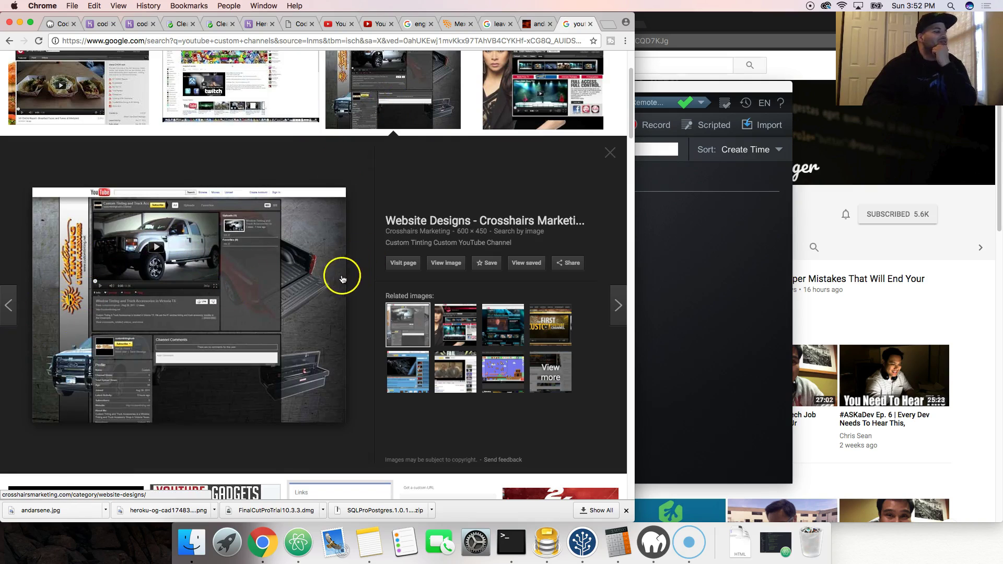
scroll(360, 282, down, 5)
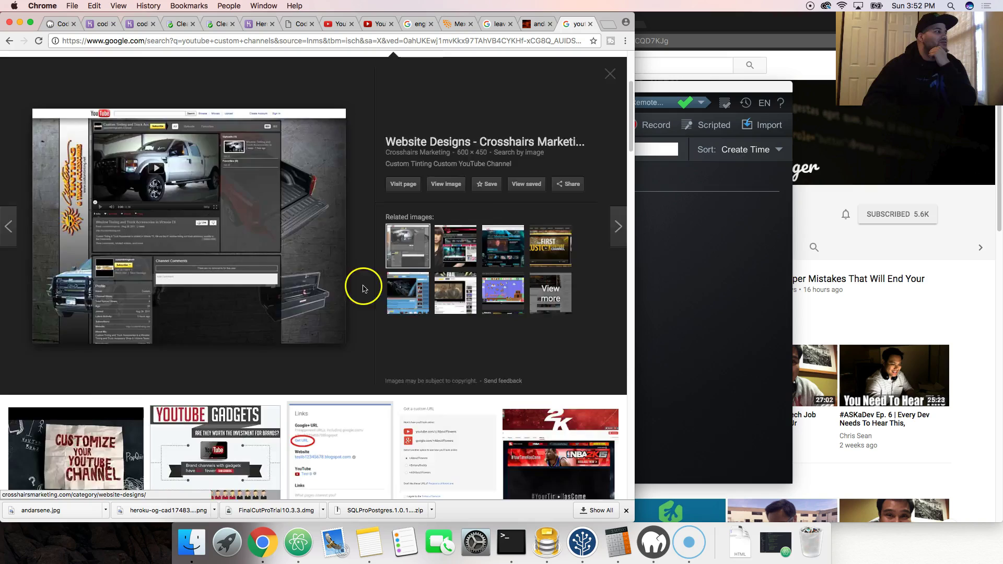
scroll(345, 298, down, 5)
scroll(203, 313, down, 5)
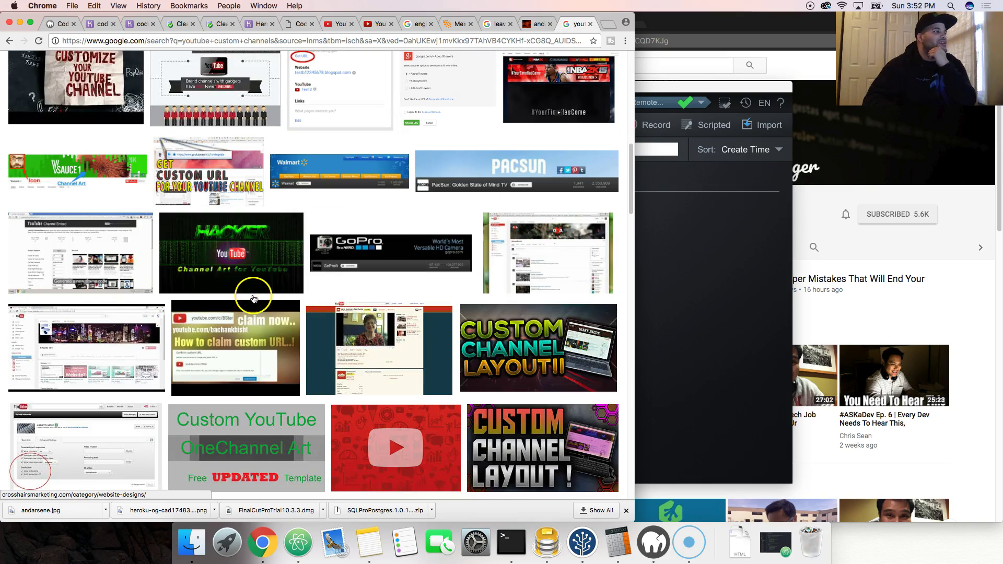
scroll(327, 300, down, 3)
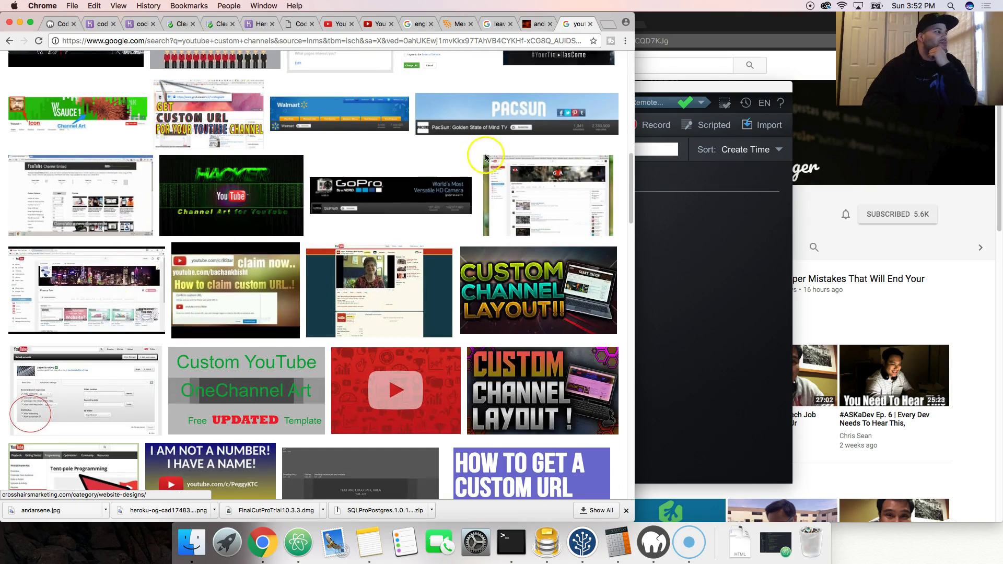
scroll(327, 299, down, 5)
scroll(470, 165, down, 2)
scroll(472, 163, down, 10)
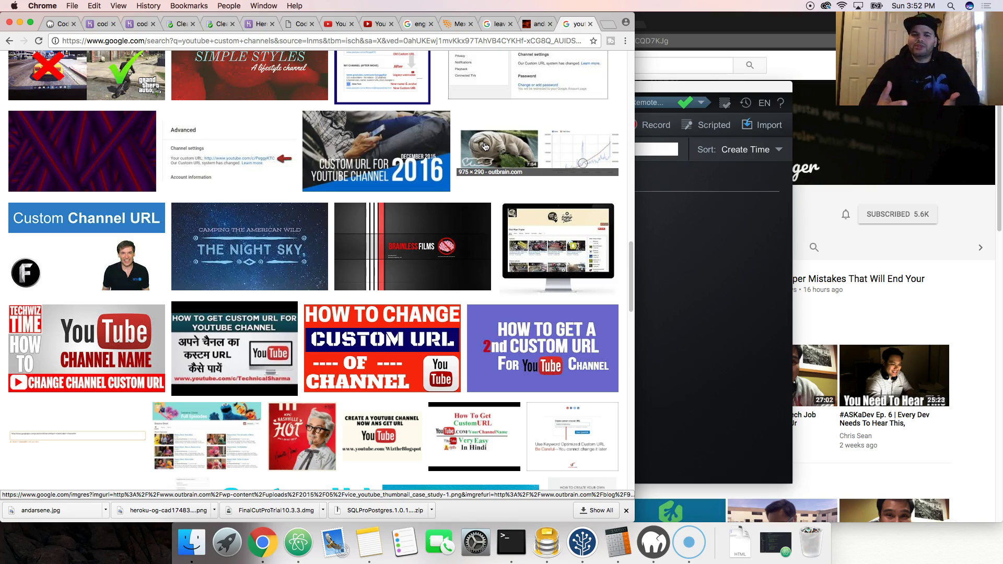
scroll(486, 146, down, 5)
scroll(392, 235, down, 5)
scroll(313, 235, down, 5)
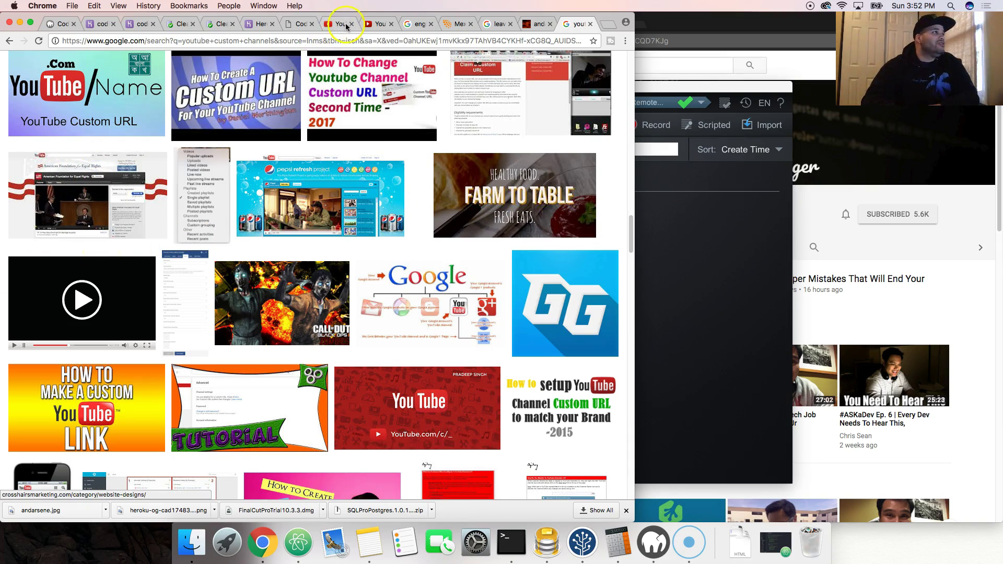
Step: Return to the YouTube home page and widen the browser window
click(340, 23)
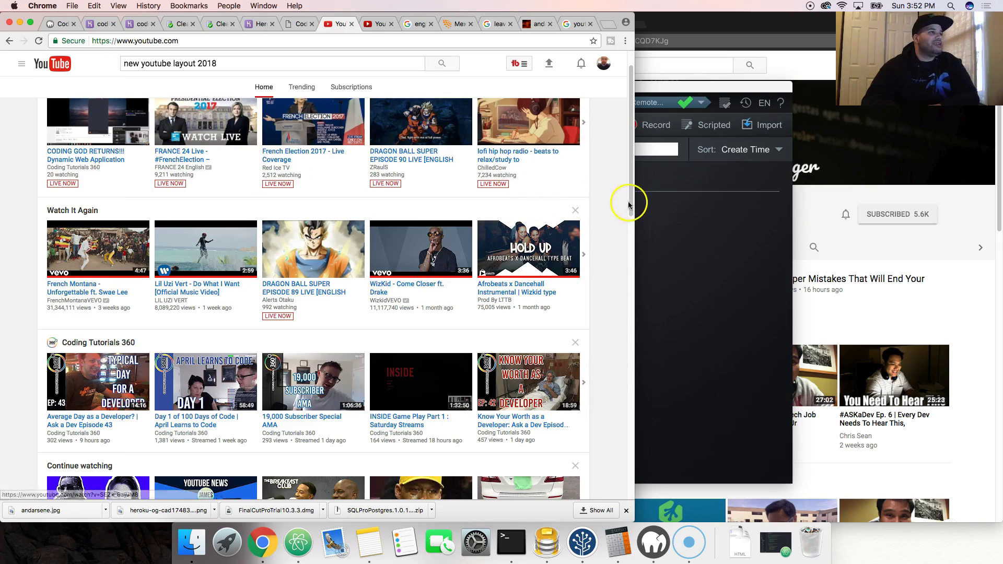
drag(632, 201, 780, 204)
mouse_move(553, 247)
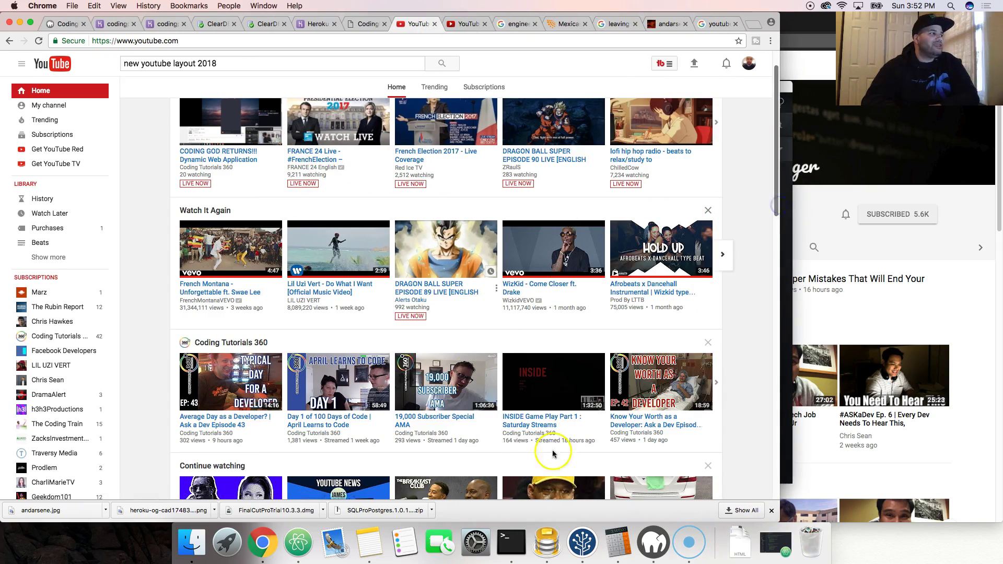
scroll(685, 289, up, 2)
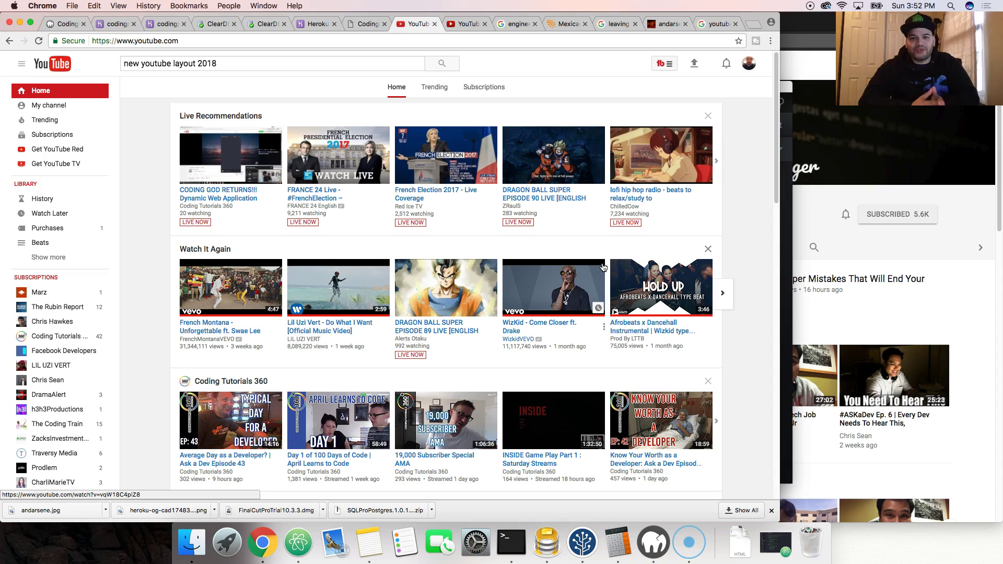
Step: Go to youtube.com/new and continue to YouTube in the new desktop layout
click(254, 42)
text(/)
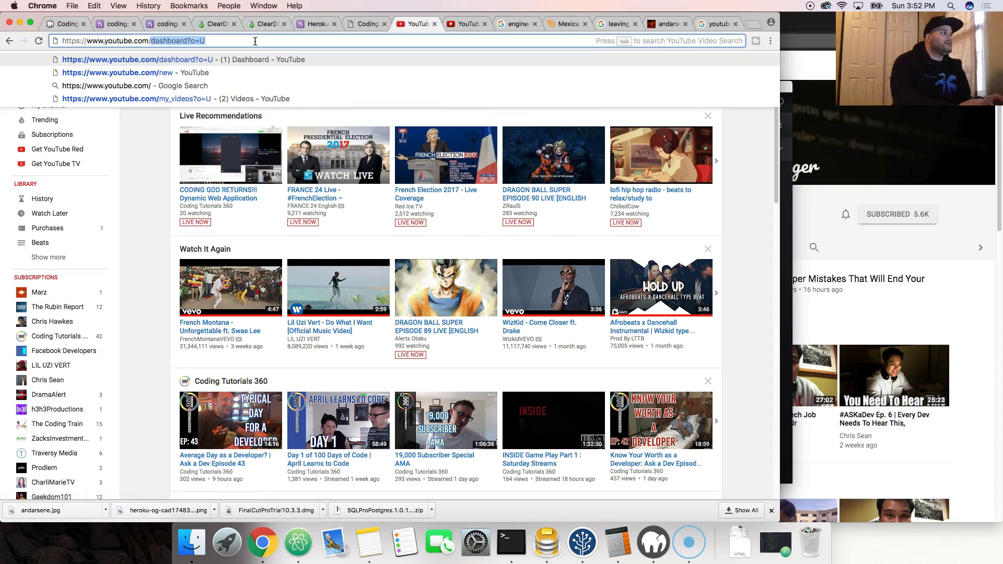
text(new)
key(Return)
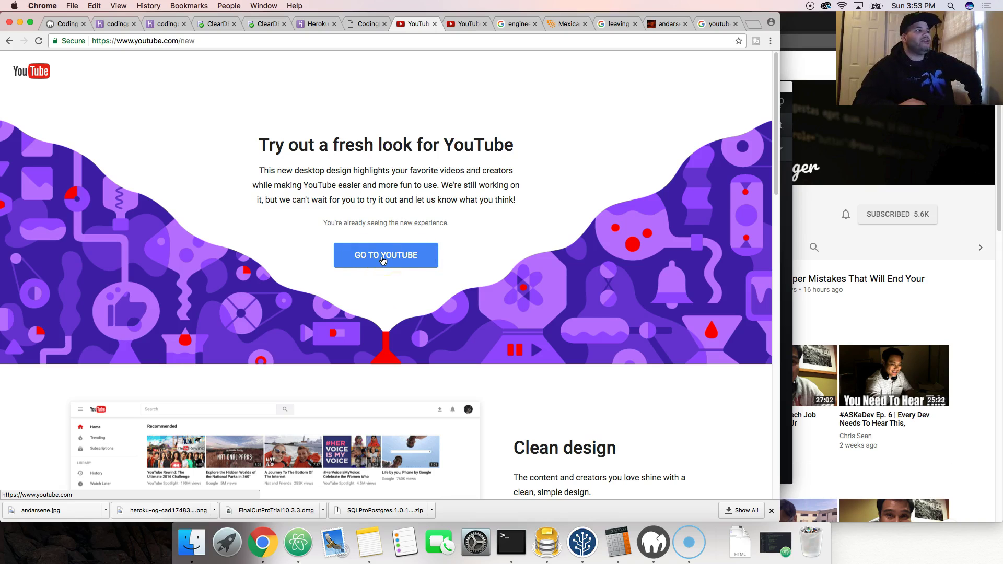
click(383, 258)
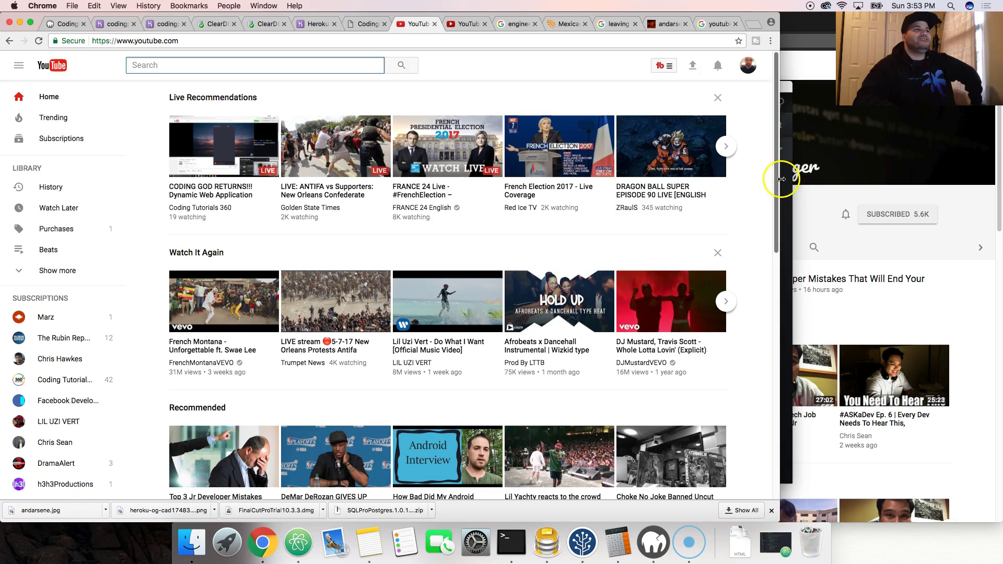
Step: Widen the window and advance the Live Recommendations, Watch It Again and Coding Tutorials 360 rows
mouse_move(780, 179)
mouse_down()
mouse_move(944, 139)
mouse_move(766, 163)
mouse_up()
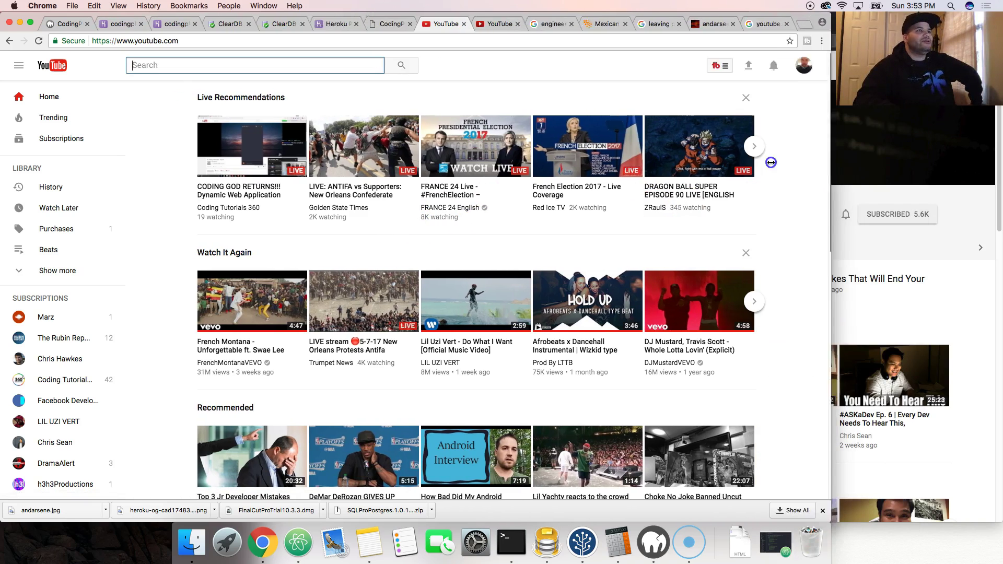
click(718, 147)
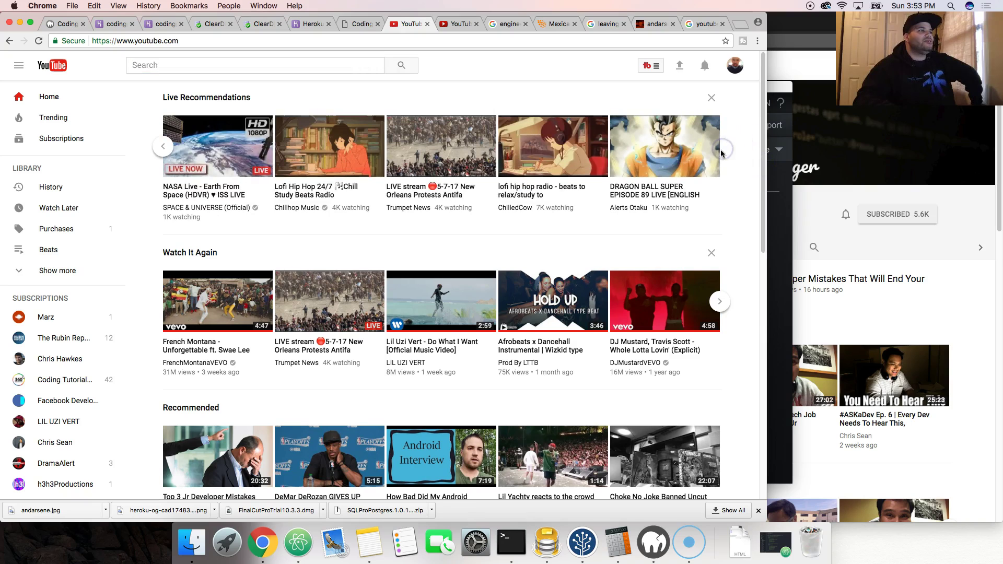
click(720, 301)
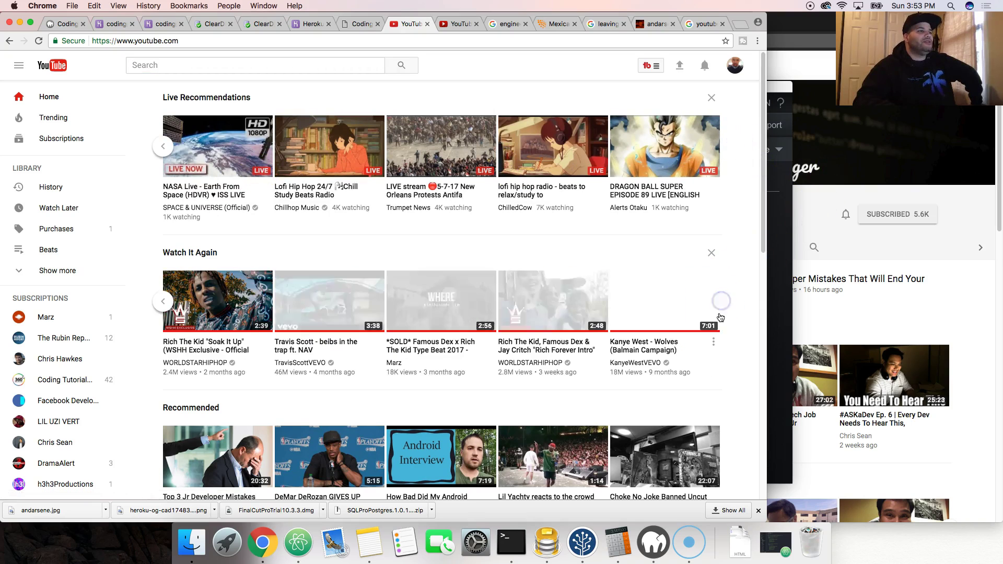
scroll(728, 313, down, 5)
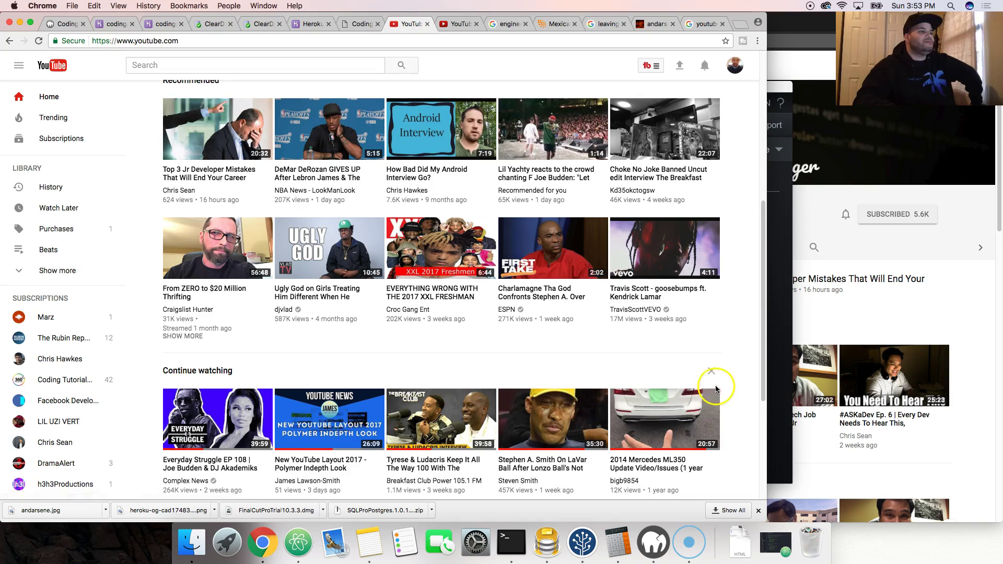
scroll(729, 369, down, 3)
scroll(717, 400, down, 2)
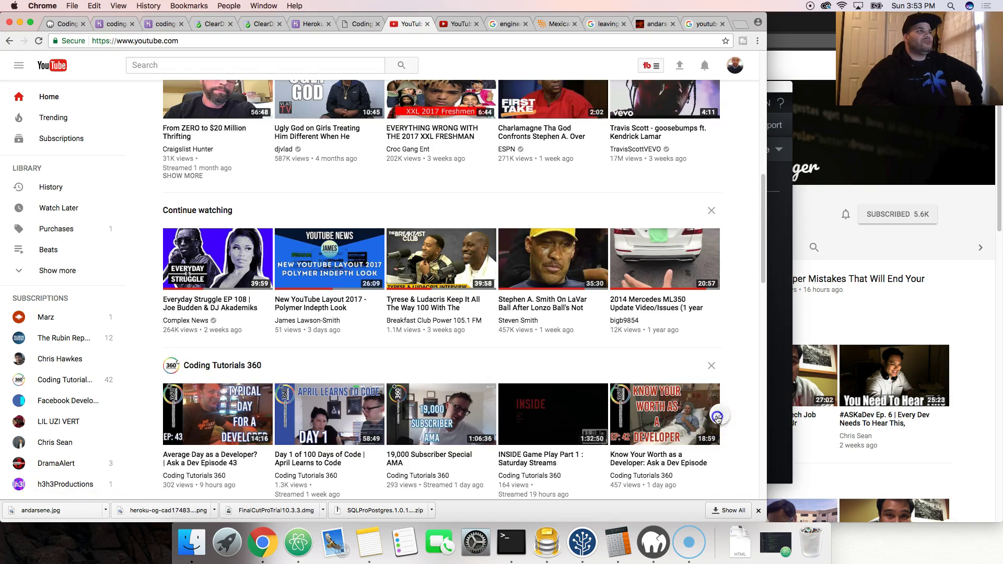
click(717, 415)
scroll(717, 392, down, 5)
scroll(705, 376, down, 3)
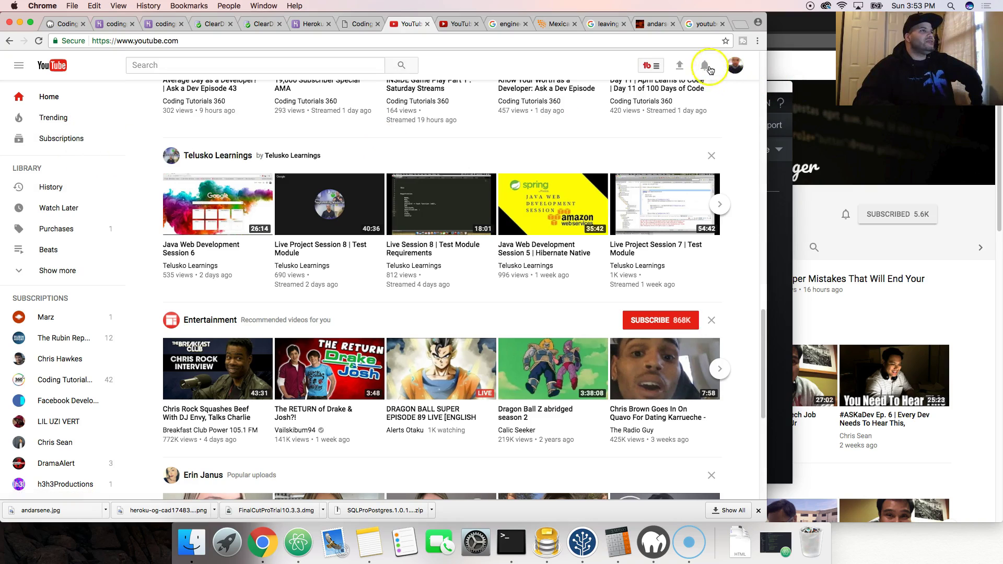
scroll(518, 141, up, 10)
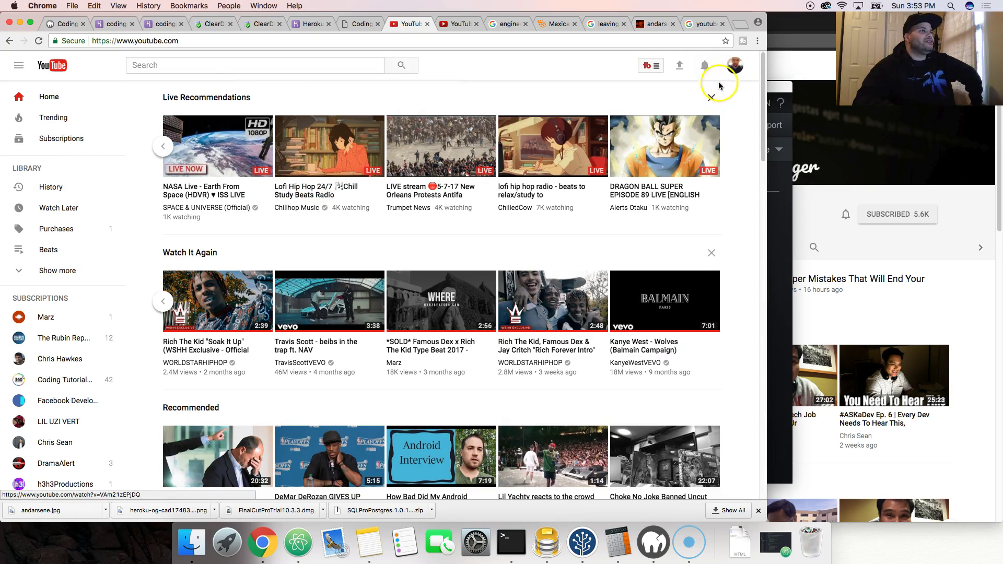
Step: From the account menu, turn the dark theme on and back off, returning to light
click(735, 70)
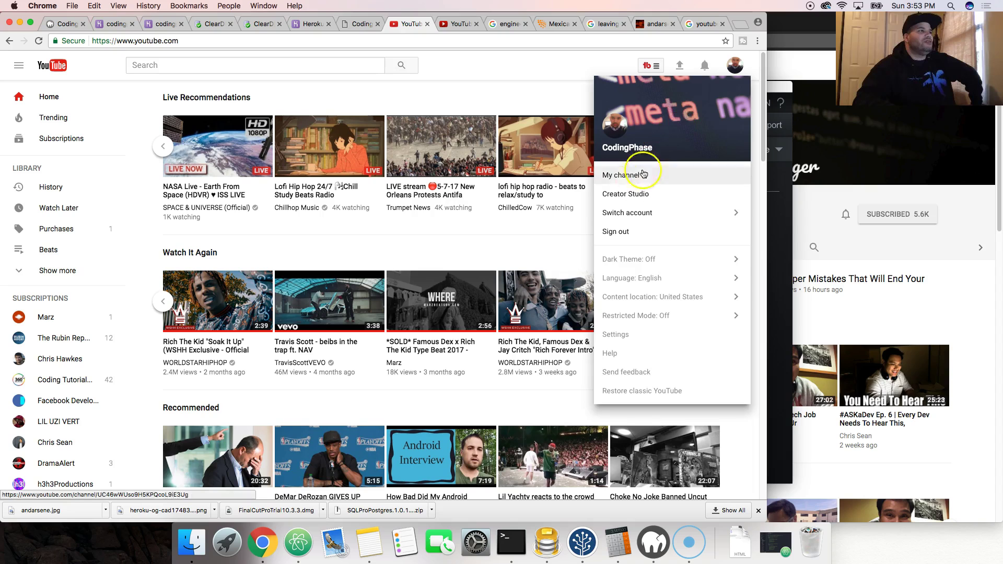
click(667, 258)
click(723, 192)
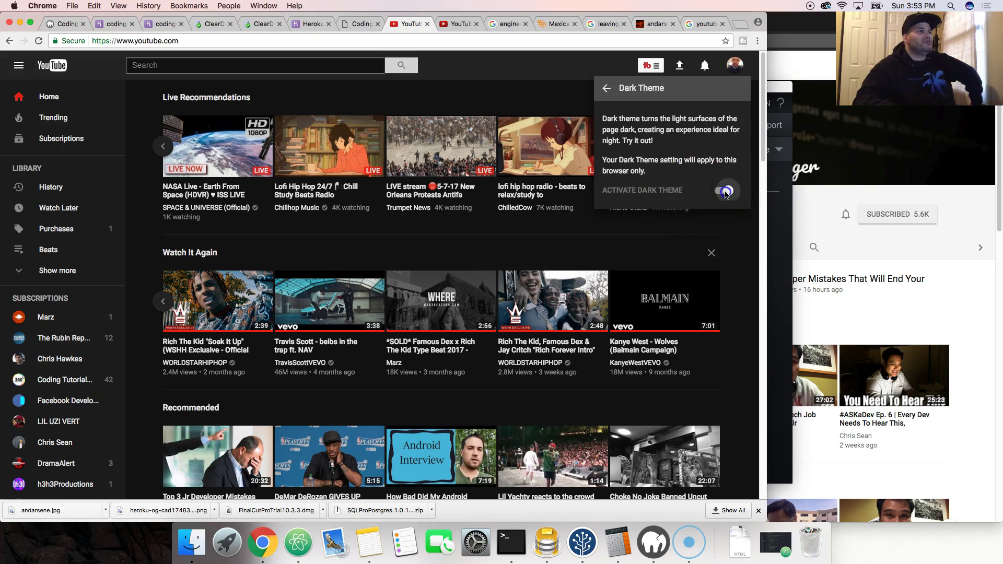
click(727, 193)
click(606, 88)
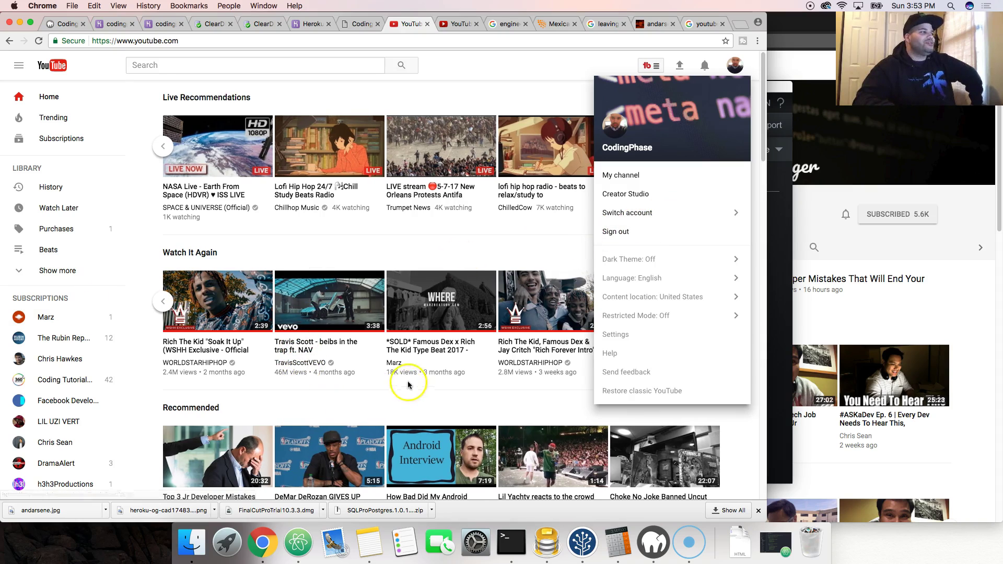
Step: Open the TravisScottVEVO channel page from the Watch It Again row
click(309, 363)
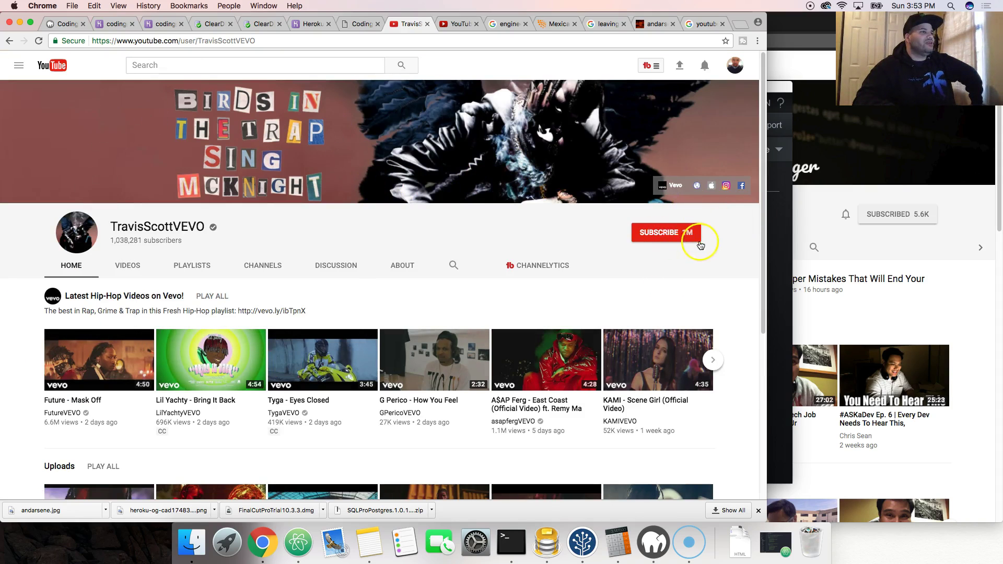
scroll(635, 259, down, 5)
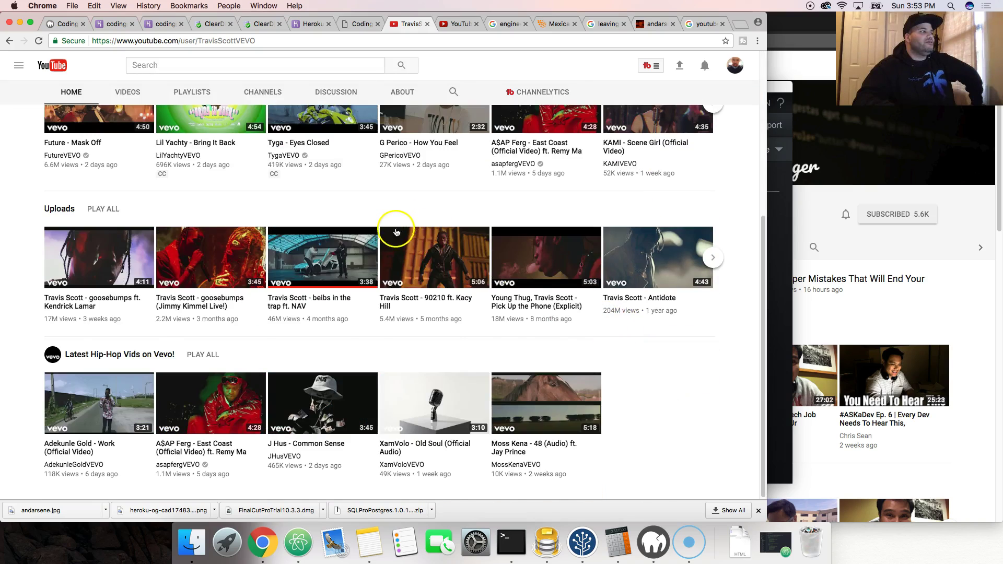
scroll(385, 223, up, 3)
scroll(235, 298, down, 5)
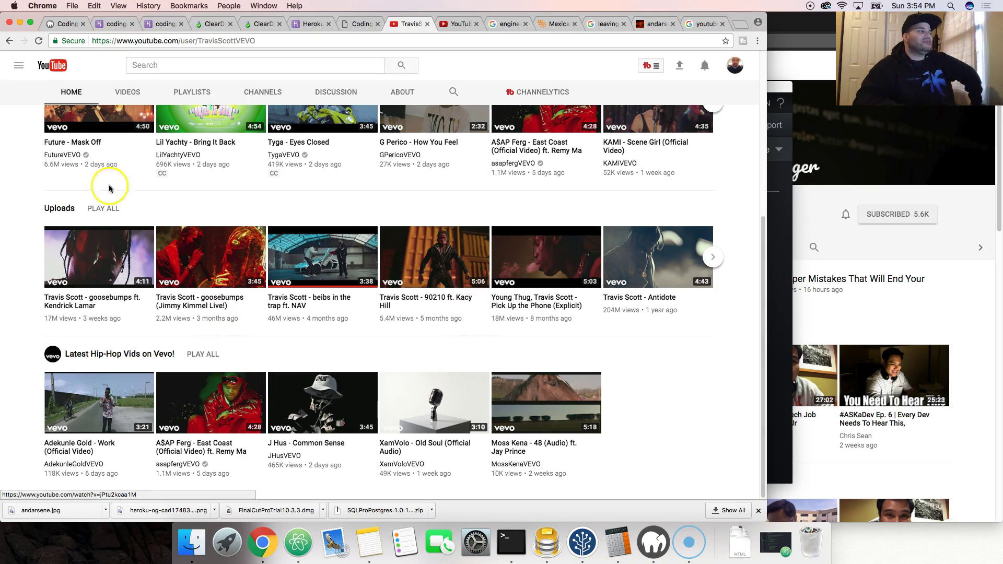
scroll(165, 370, up, 2)
scroll(165, 370, up, 5)
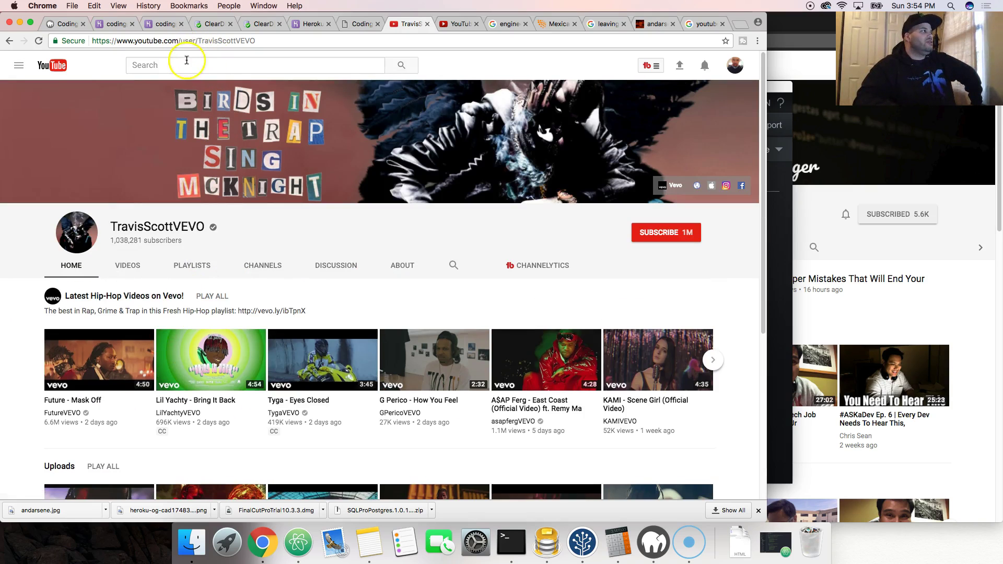
Step: Replace the channel path with codingphase to open the CodingPhase page and pause its featured video
drag(183, 40, 379, 43)
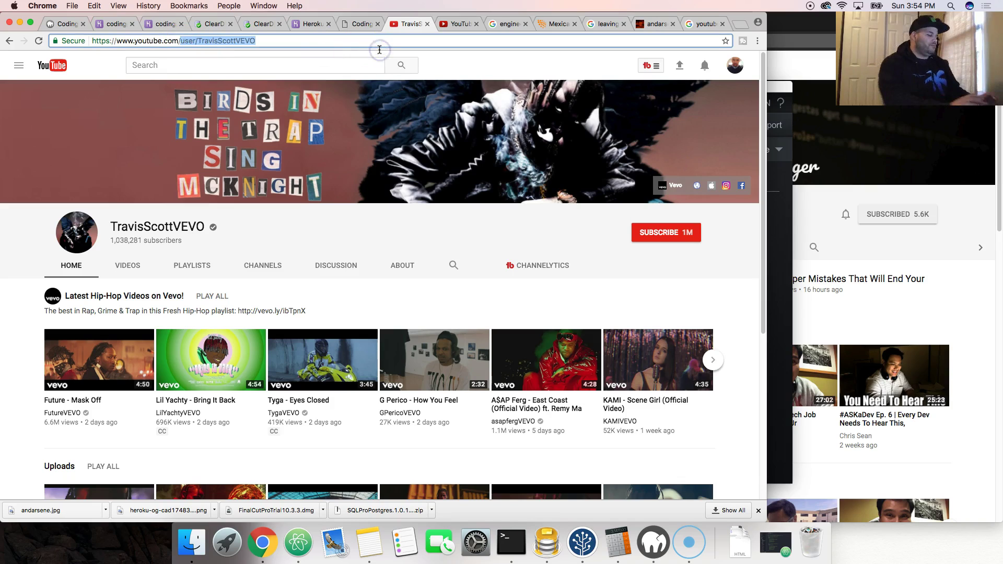
text(codingphas)
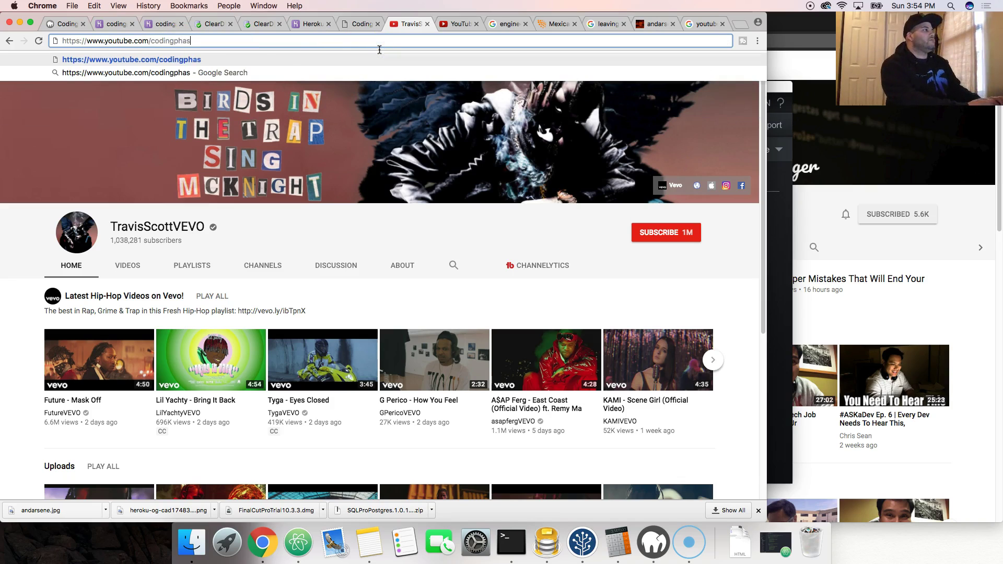
text(e)
key(Return)
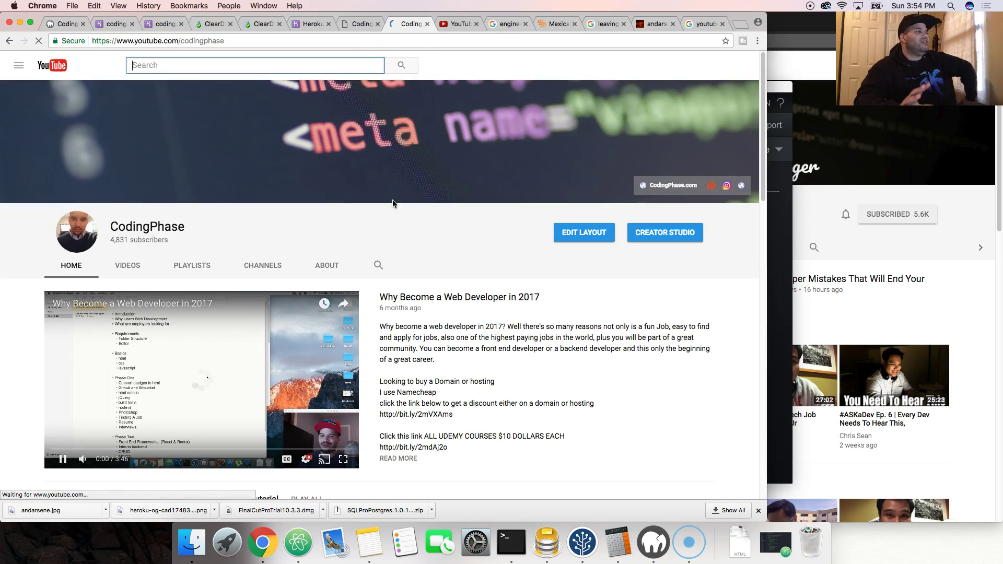
click(231, 339)
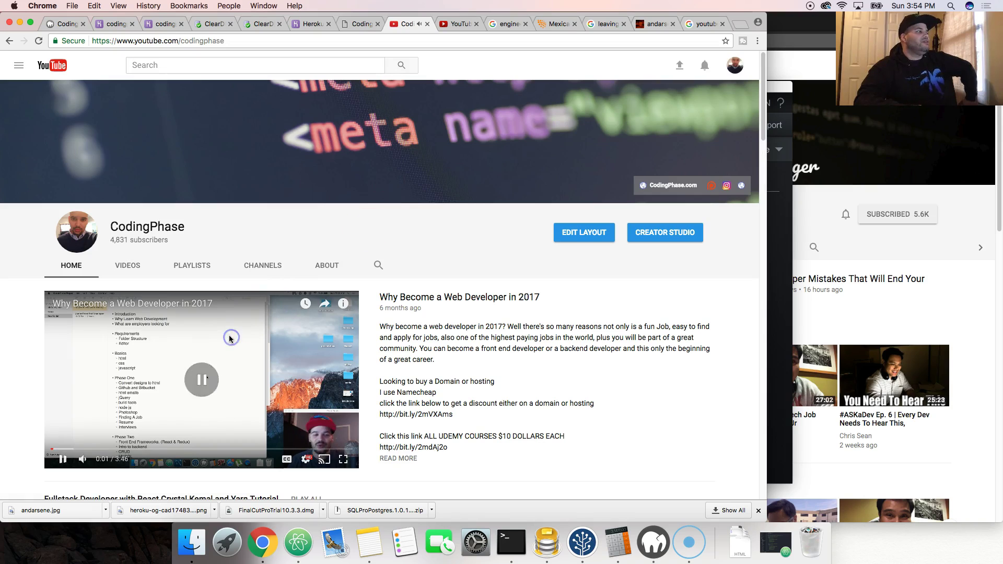
scroll(391, 275, down, 5)
scroll(397, 185, down, 8)
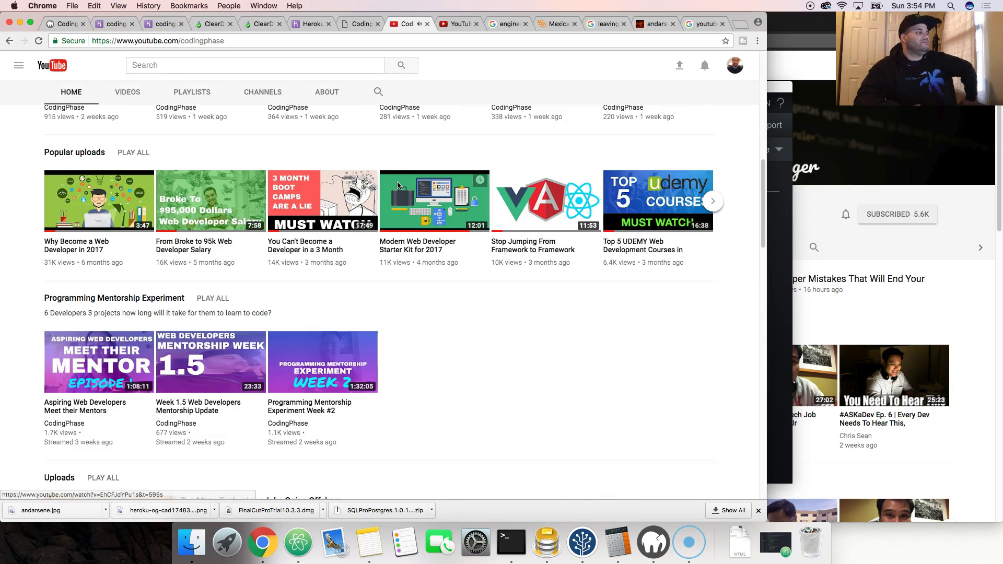
scroll(397, 185, down, 6)
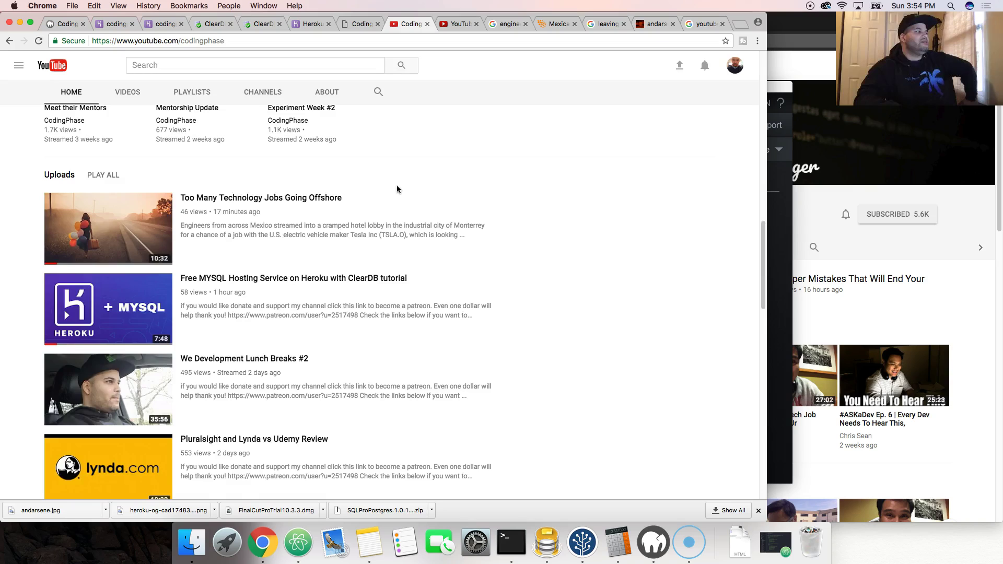
scroll(397, 185, up, 2)
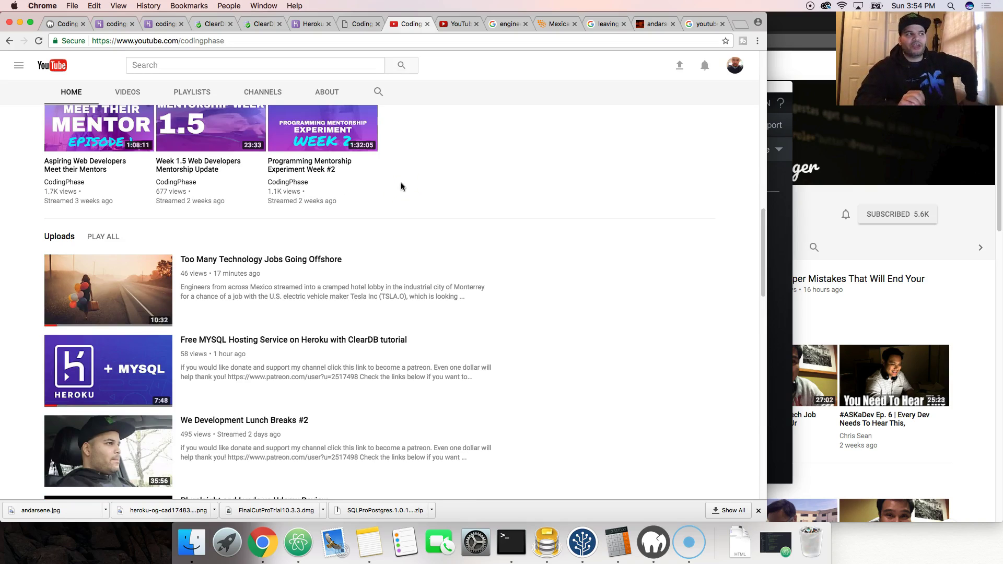
scroll(401, 182, up, 3)
scroll(407, 175, up, 5)
scroll(407, 174, up, 3)
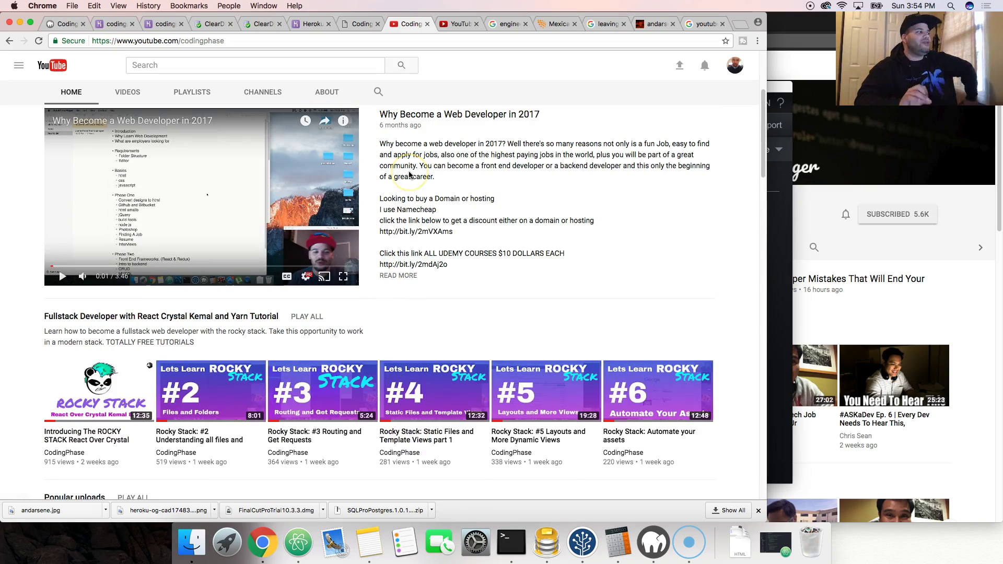
scroll(409, 175, up, 3)
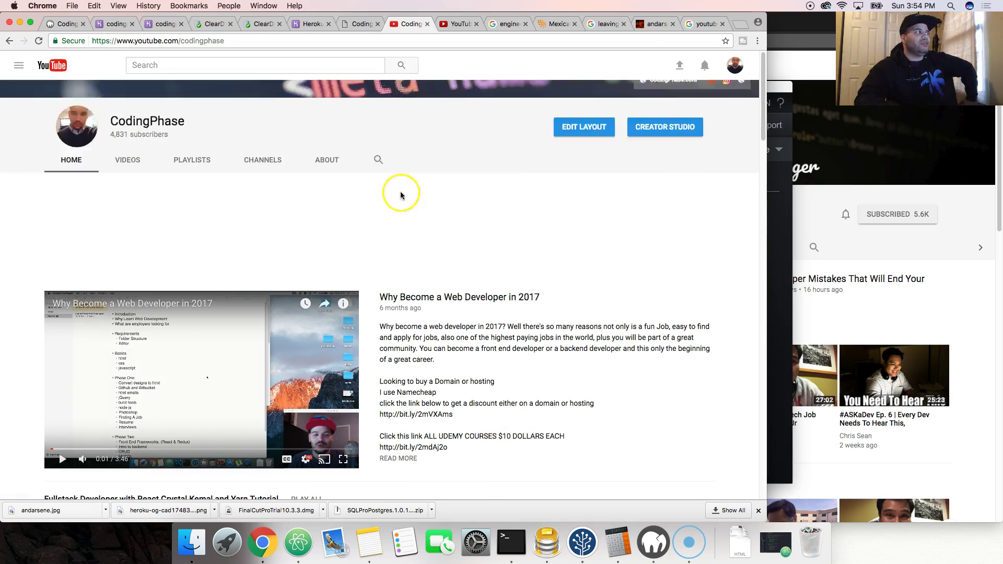
scroll(403, 192, up, 3)
scroll(157, 291, down, 5)
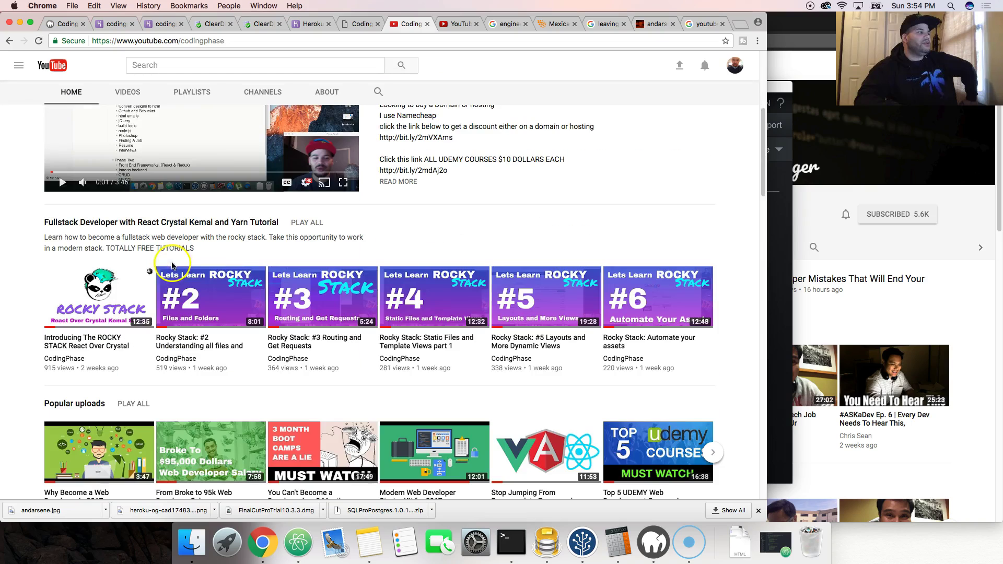
scroll(235, 262, down, 1)
scroll(243, 265, down, 5)
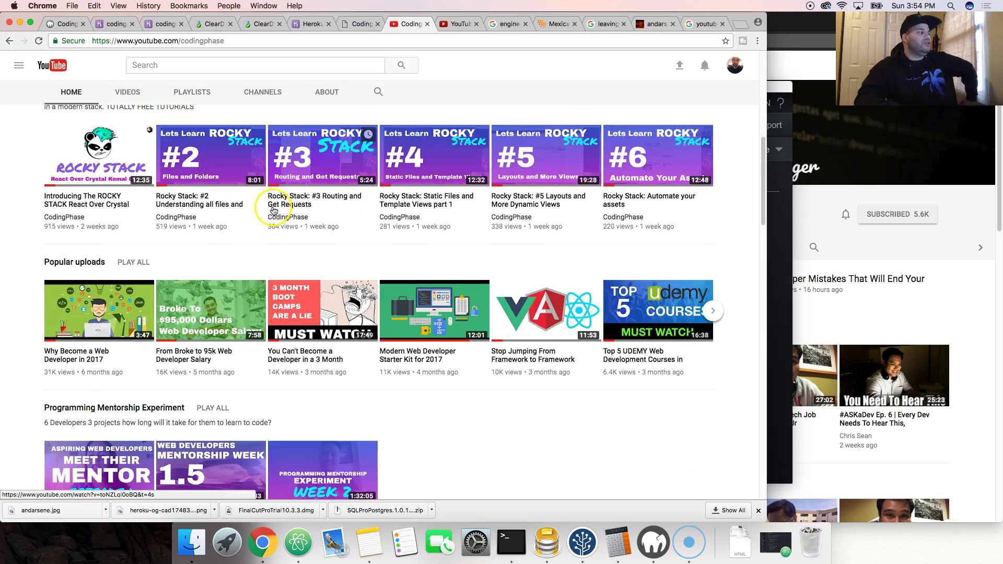
scroll(263, 207, down, 1)
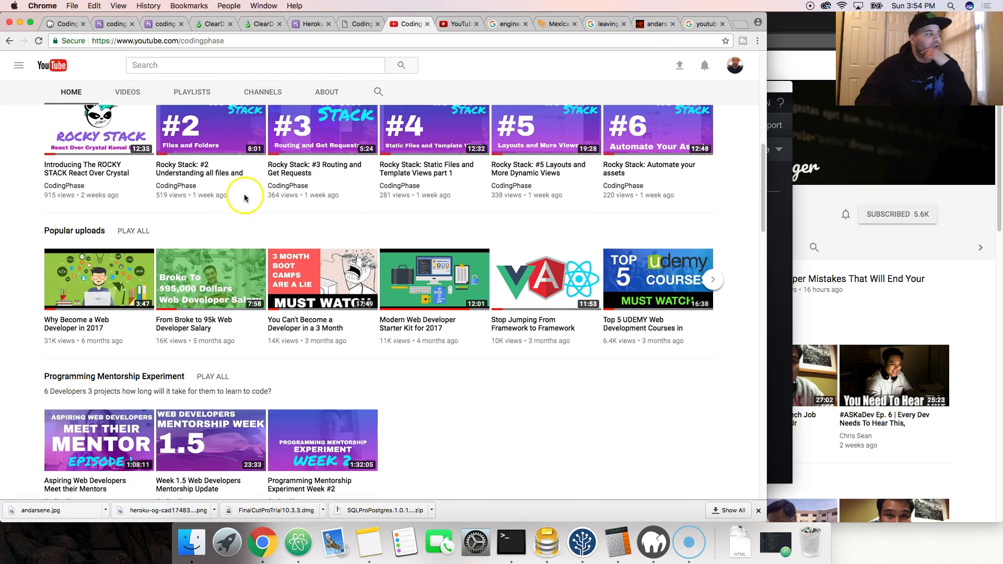
scroll(243, 204, down, 5)
scroll(240, 202, down, 4)
scroll(240, 202, down, 4)
scroll(240, 202, down, 3)
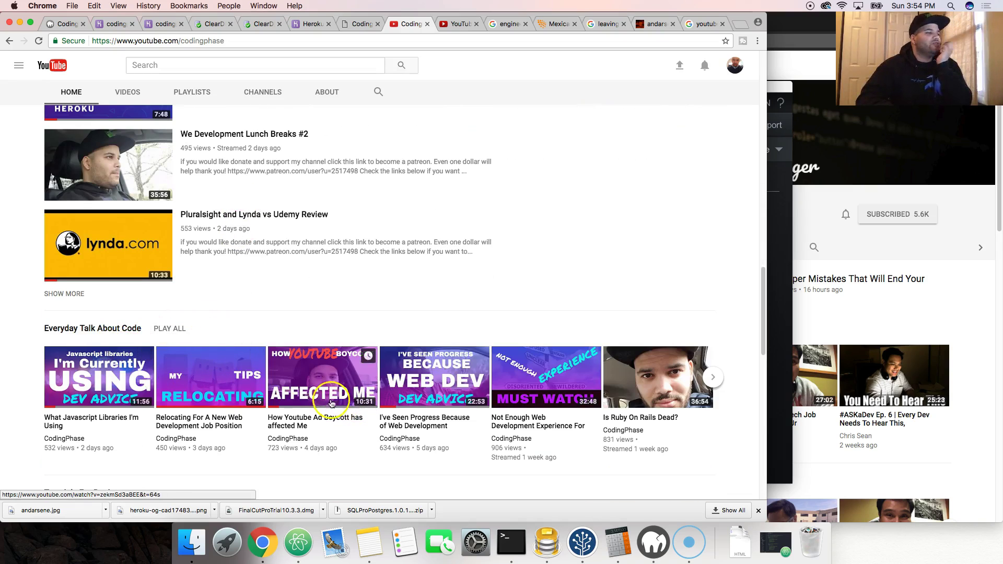
scroll(235, 384, up, 4)
scroll(215, 401, up, 3)
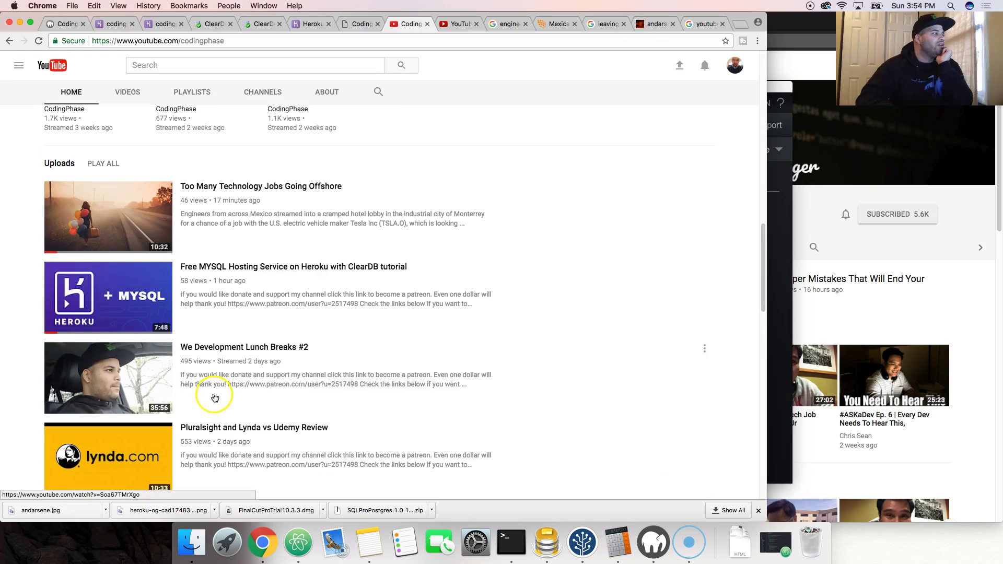
scroll(156, 313, up, 3)
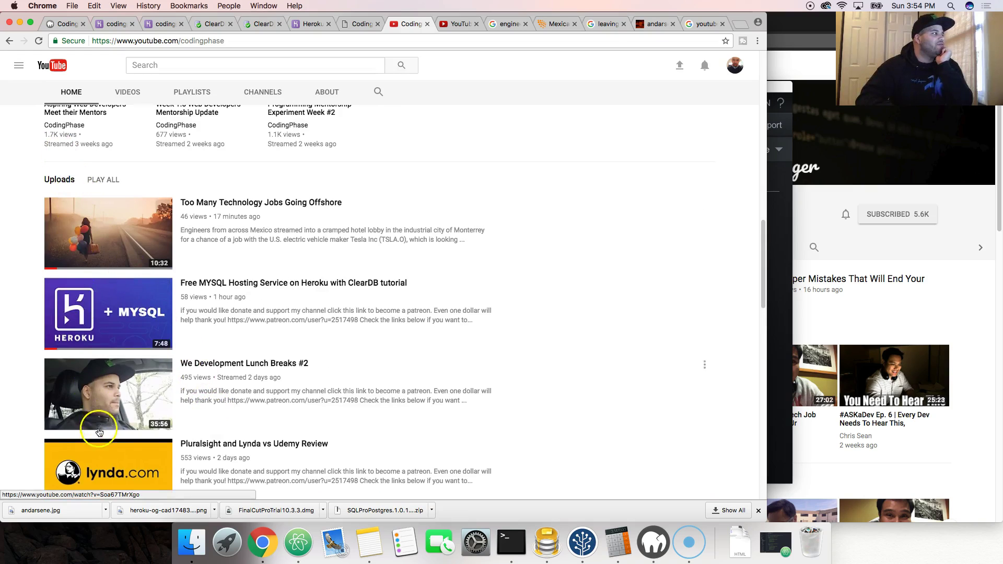
scroll(102, 432, down, 3)
scroll(98, 358, up, 2)
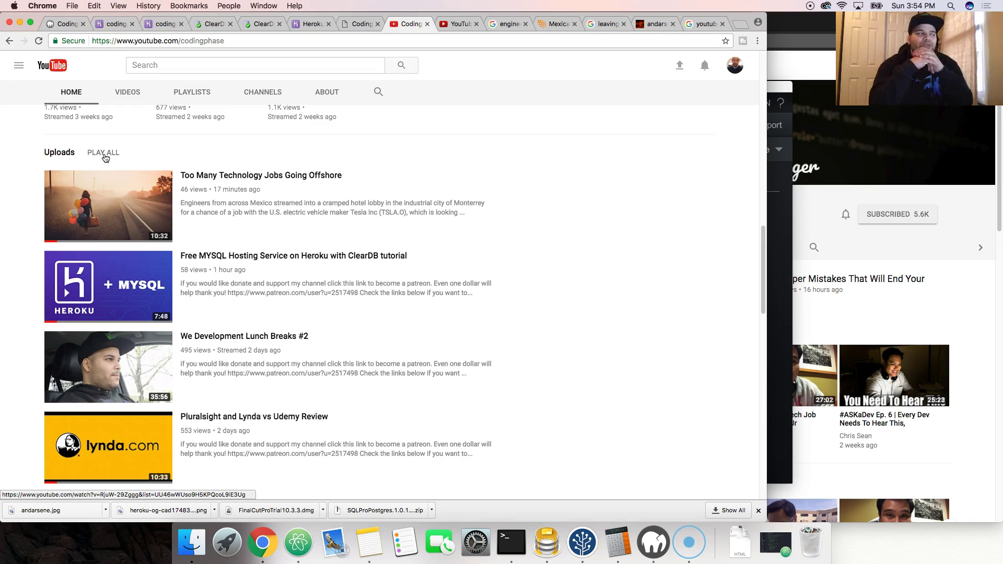
scroll(104, 156, up, 10)
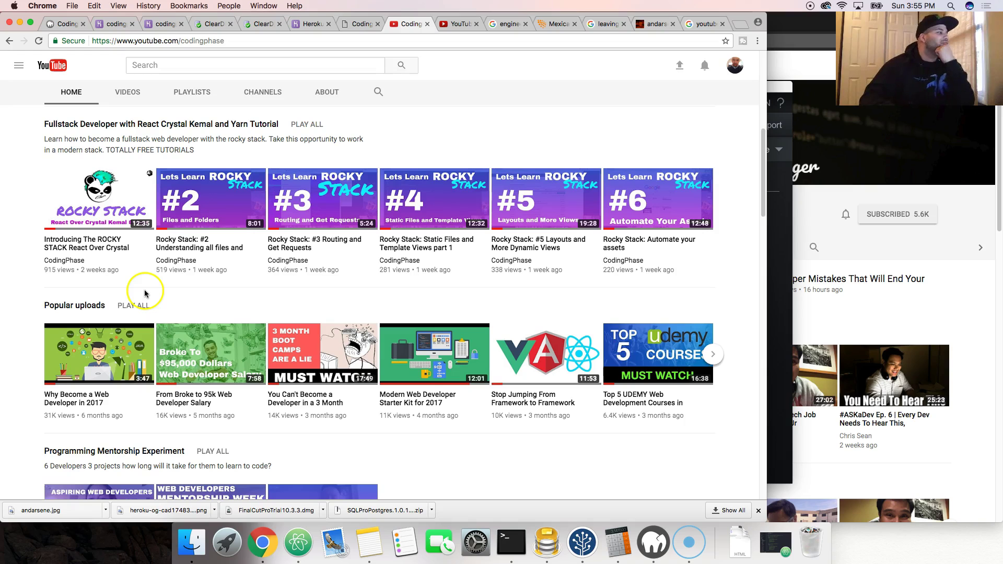
scroll(144, 293, down, 1)
scroll(137, 294, down, 5)
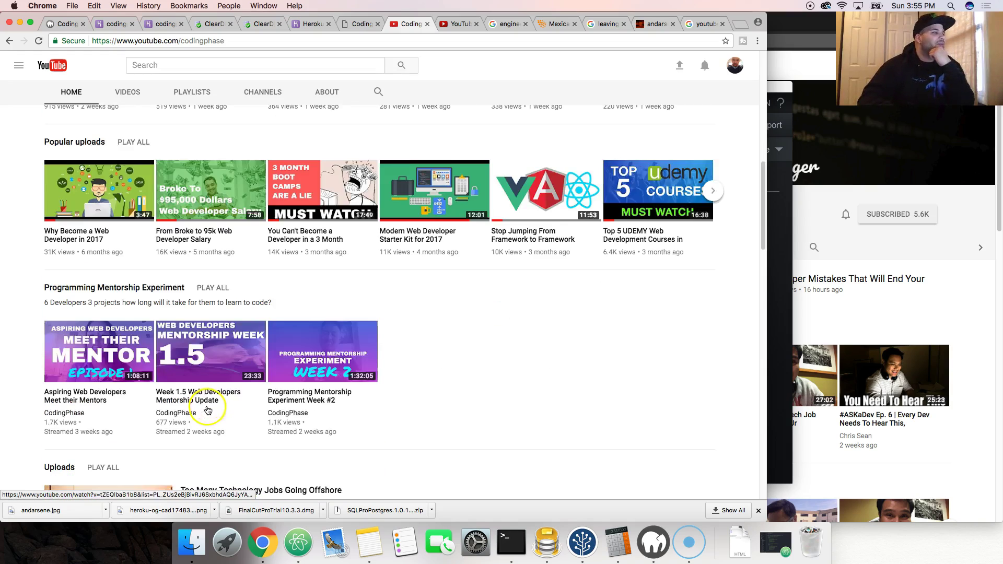
scroll(188, 376, down, 5)
scroll(204, 400, down, 5)
scroll(206, 404, down, 5)
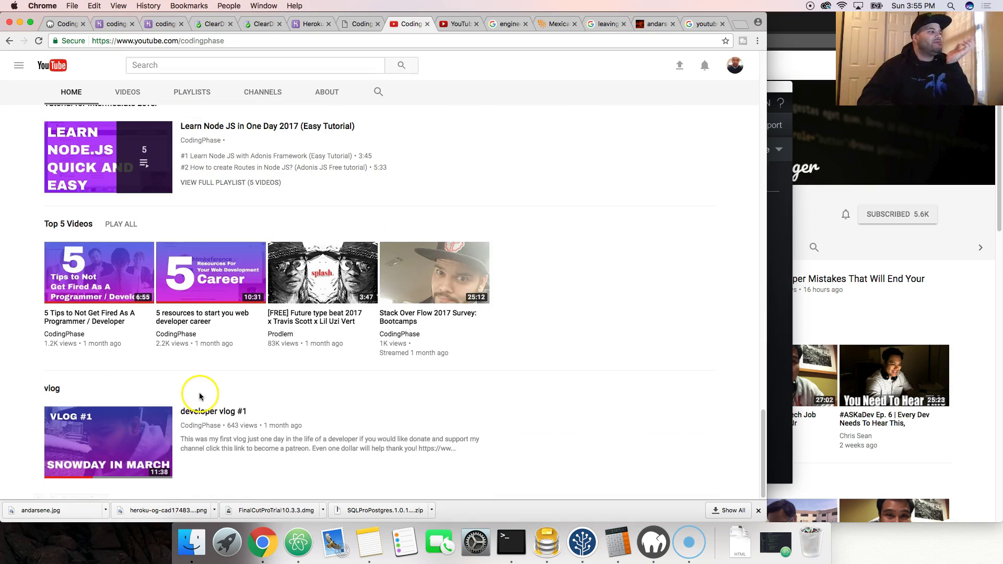
scroll(257, 327, up, 10)
scroll(257, 327, up, 5)
scroll(251, 329, up, 5)
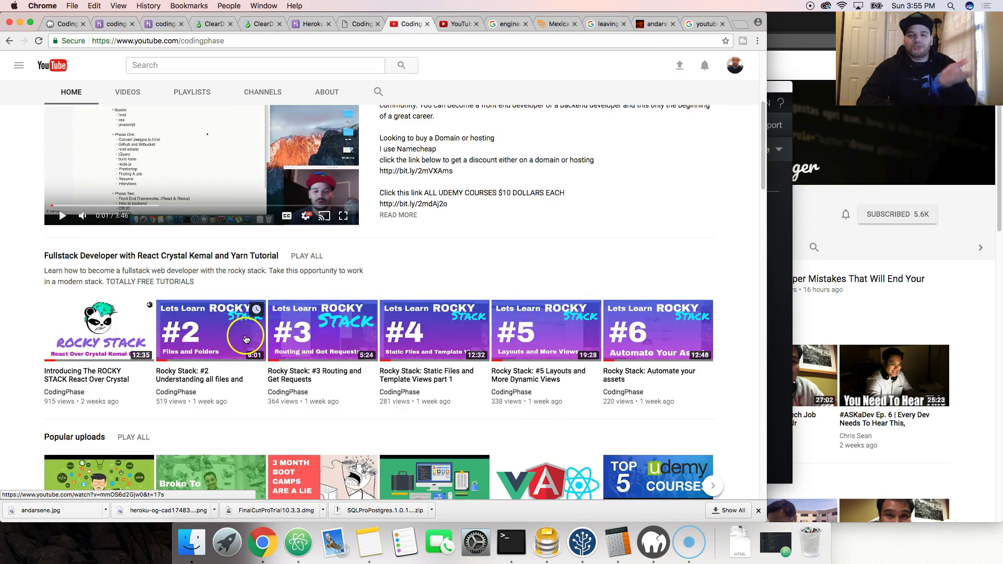
scroll(245, 336, up, 5)
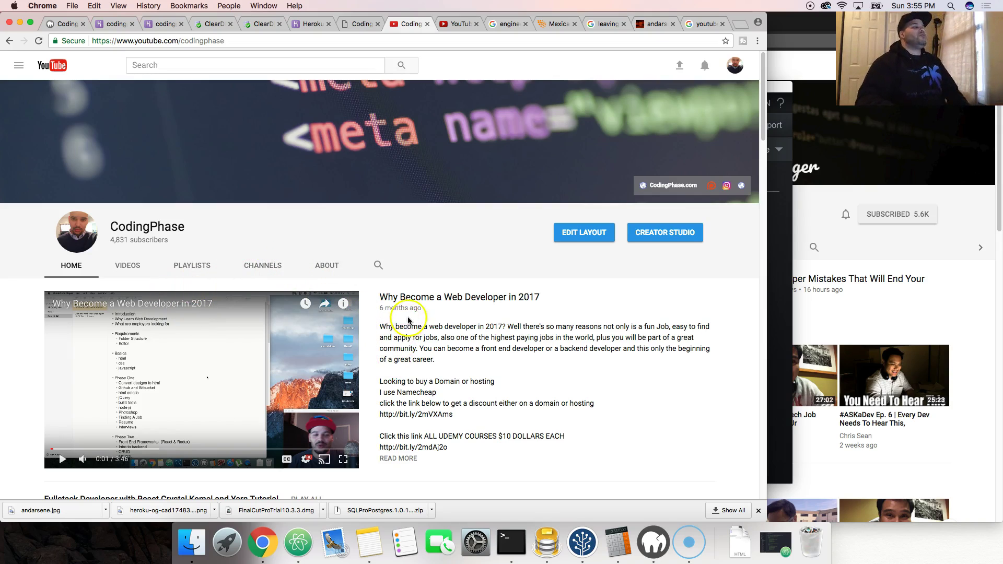
Step: Open the Why Become a Web Developer in 2017 video, pause it and expand its full description
click(400, 447)
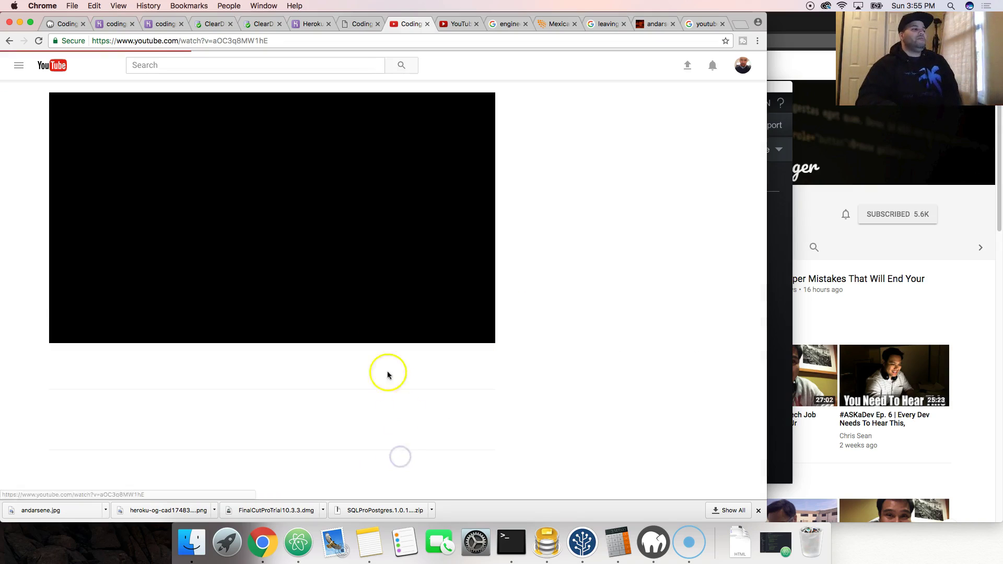
click(62, 335)
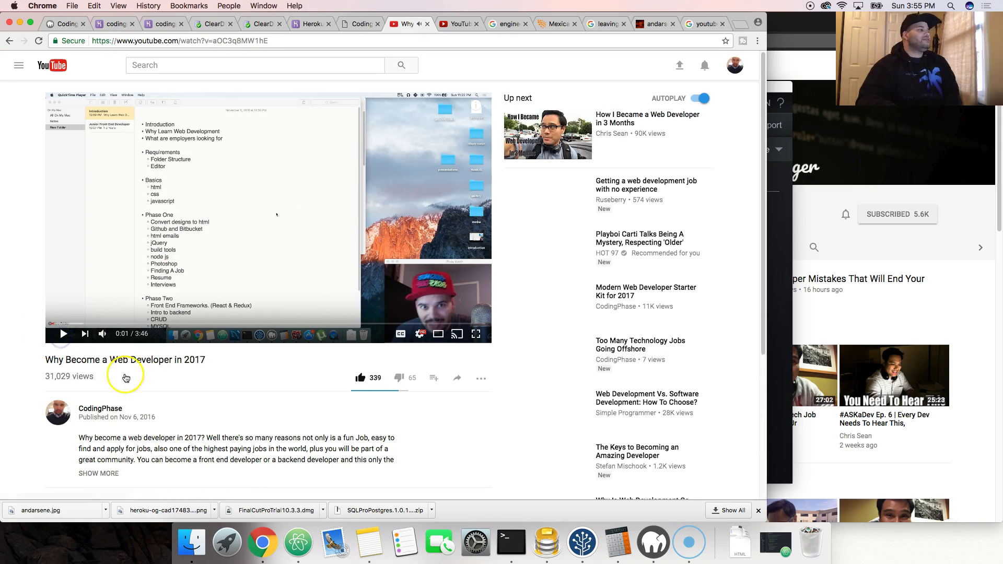
scroll(218, 390, down, 5)
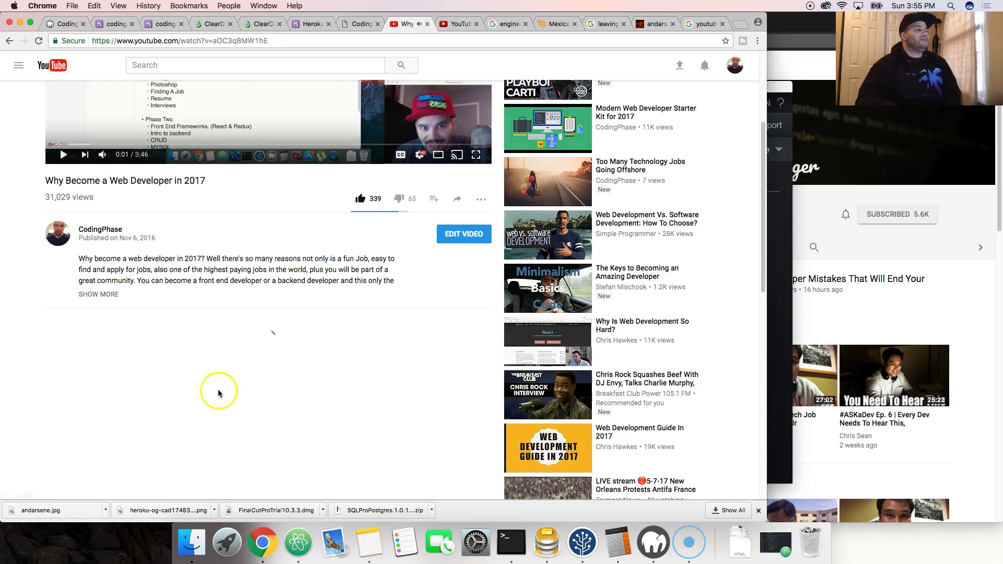
click(98, 294)
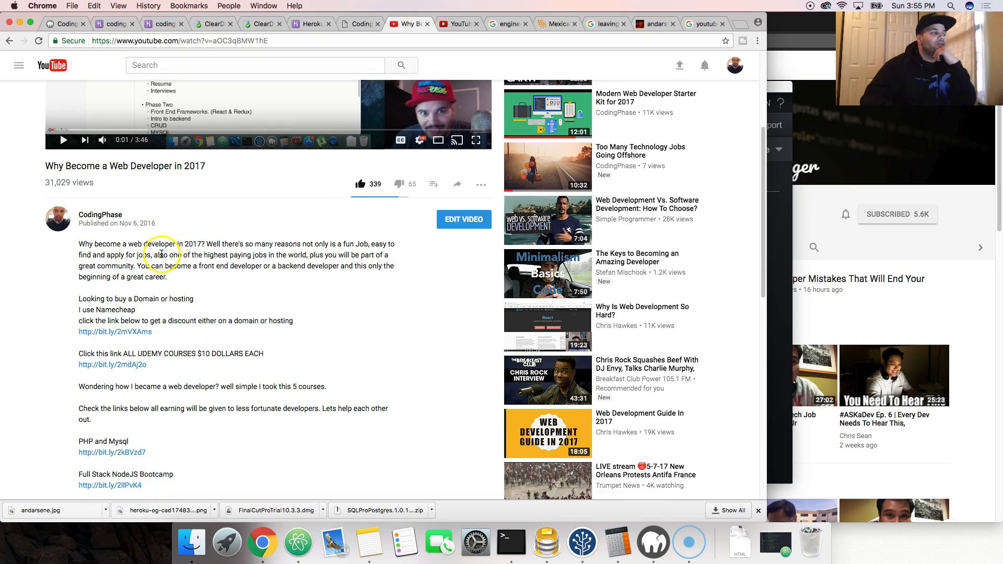
scroll(114, 300, down, 2)
scroll(123, 280, down, 5)
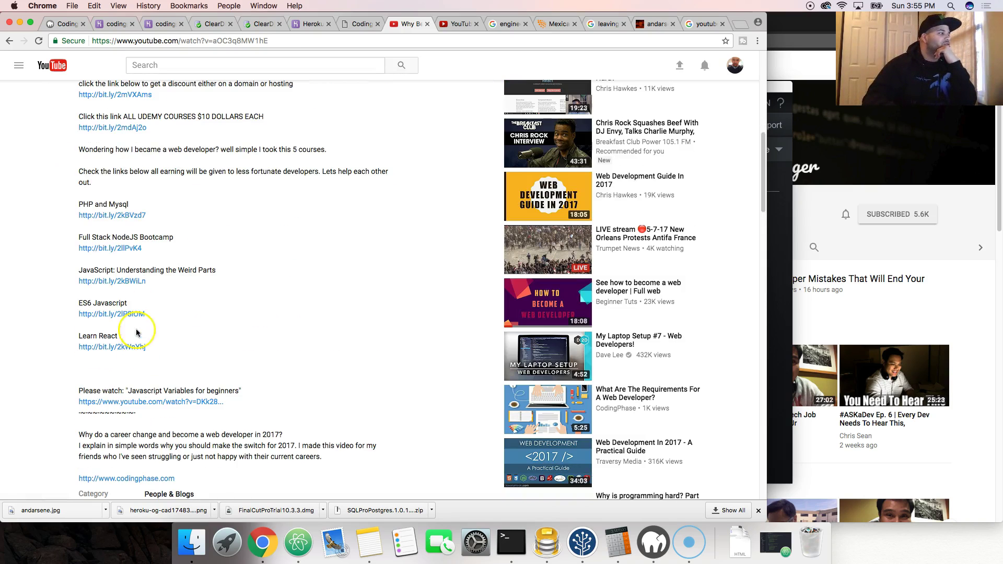